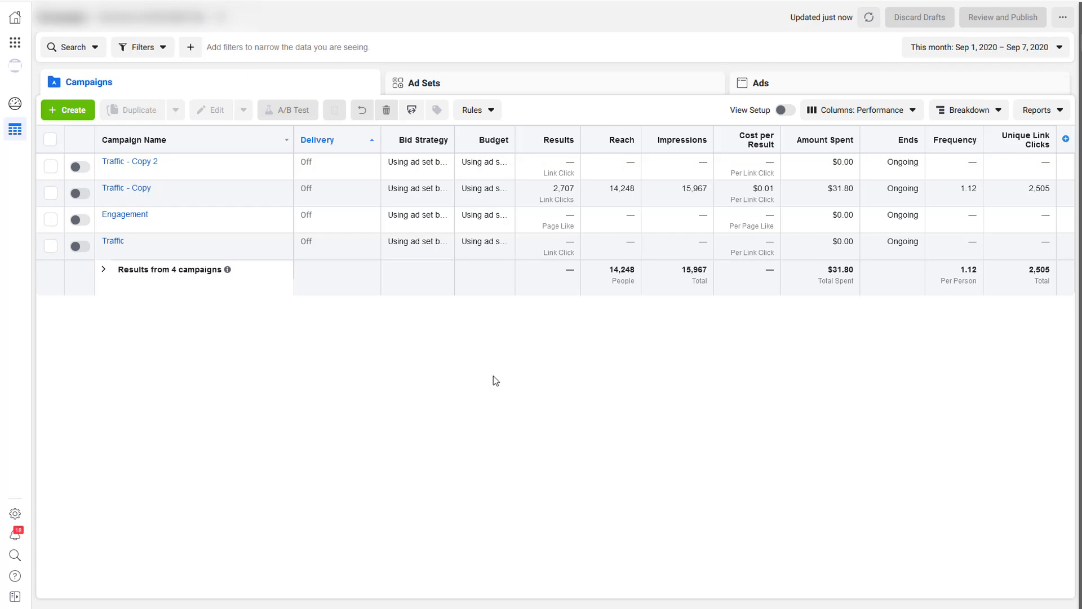
Set the reporting period to Lifetime and filter the campaign table to the Traffic - Copy campaign.
left_click(991, 57)
left_click(1012, 92)
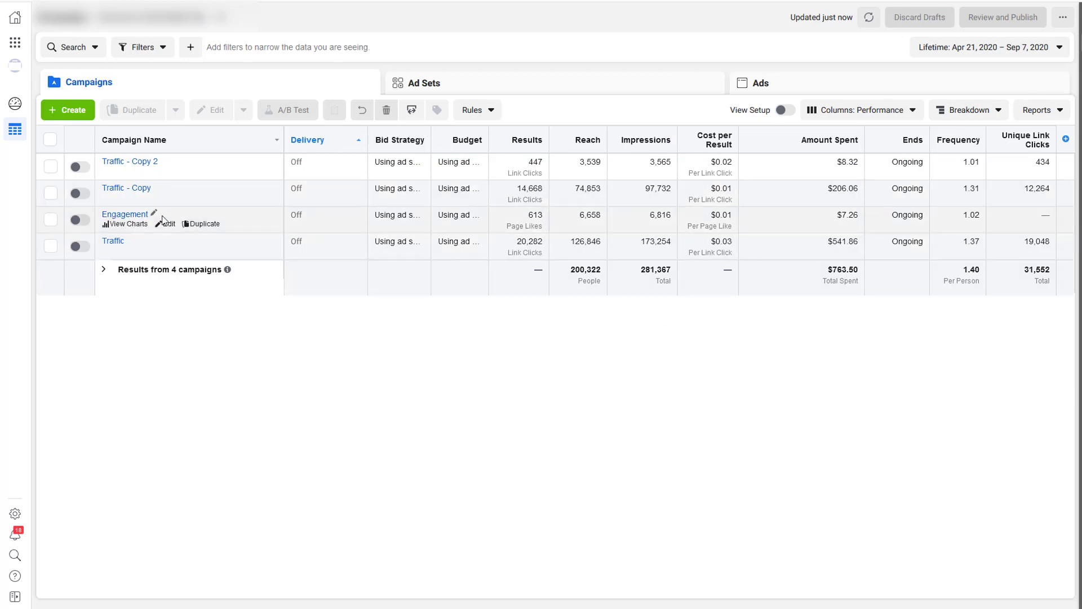
left_click(51, 193)
left_click(140, 49)
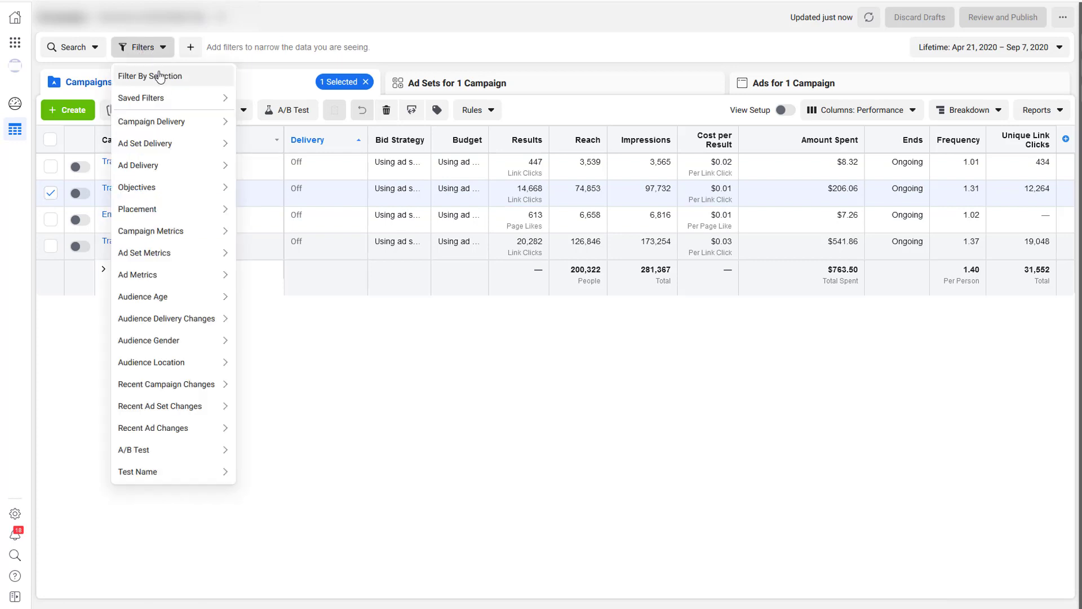
left_click(160, 76)
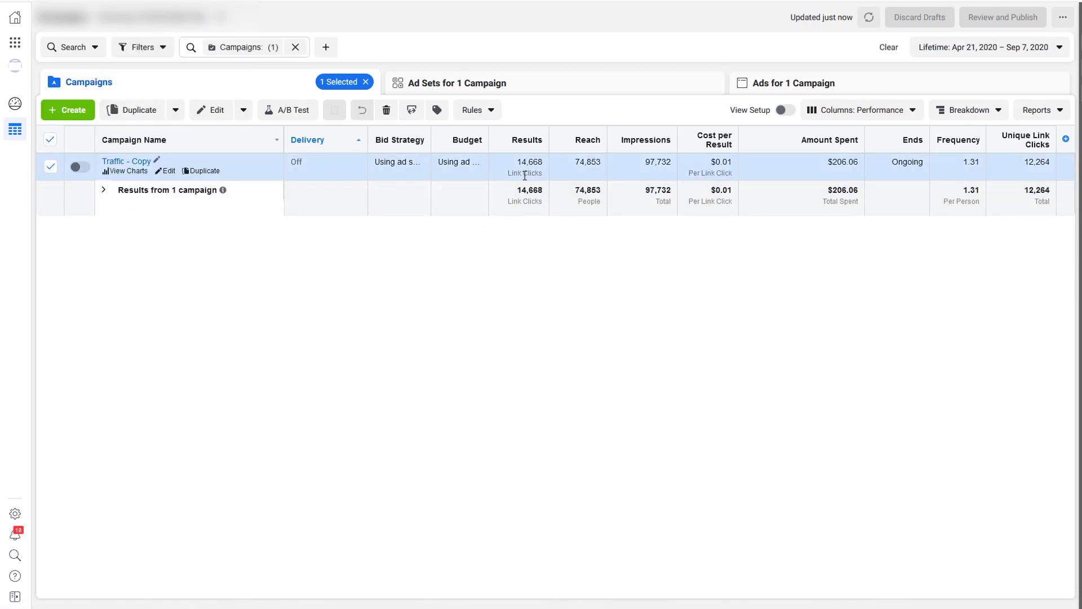
Break down the filtered campaign's delivery results by country.
left_click(968, 110)
mouse_move(878, 141)
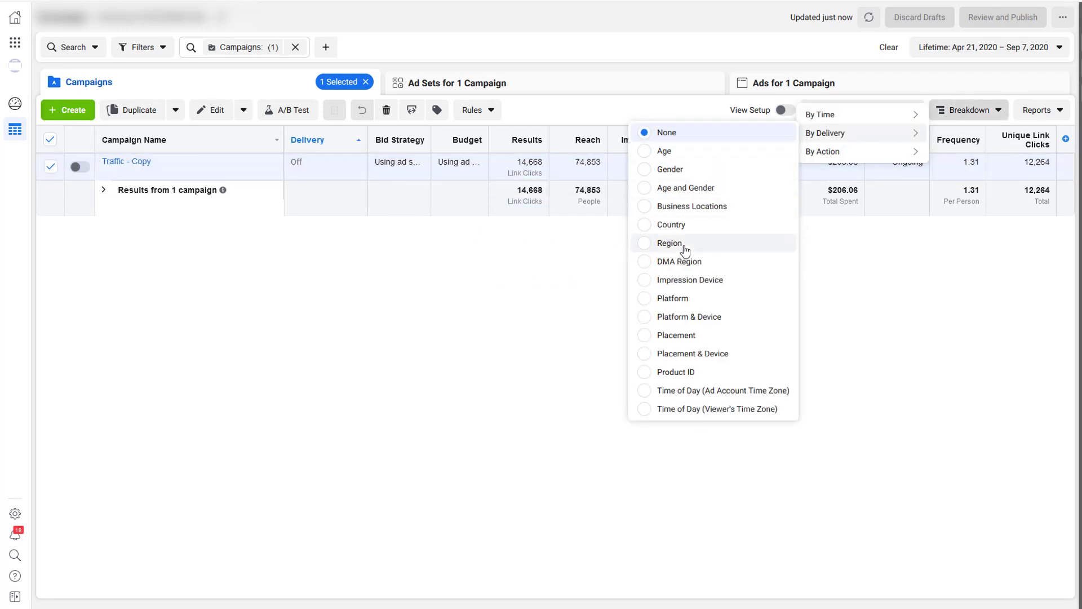
left_click(683, 225)
left_click(1015, 401)
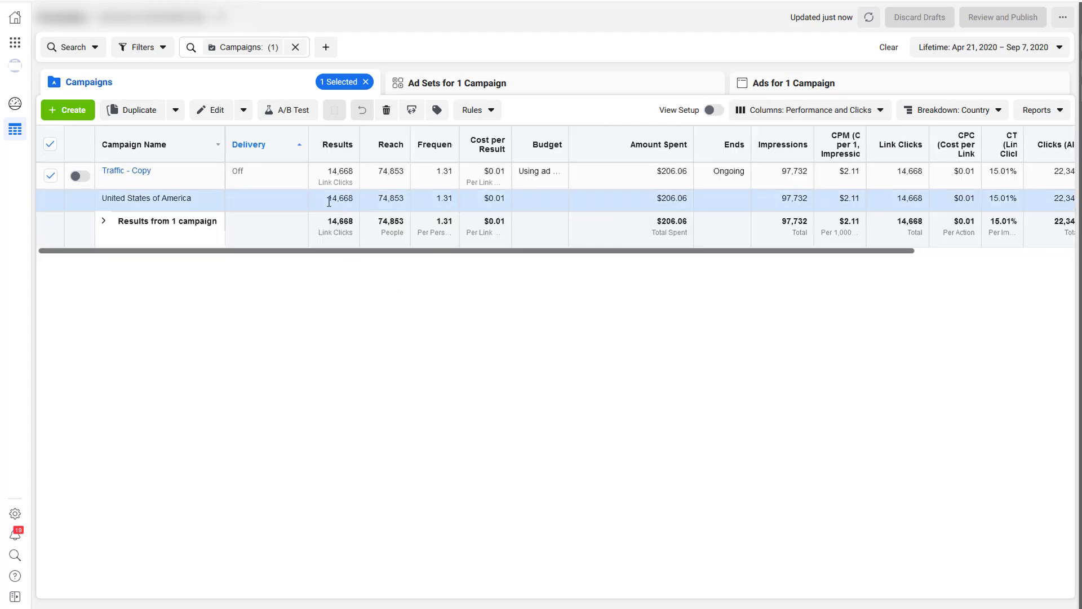
Examine the country row's results, cost per result, amount spent and country name for the Traffic - Copy campaign.
left_click_drag(327, 199, 351, 200)
left_click(515, 313)
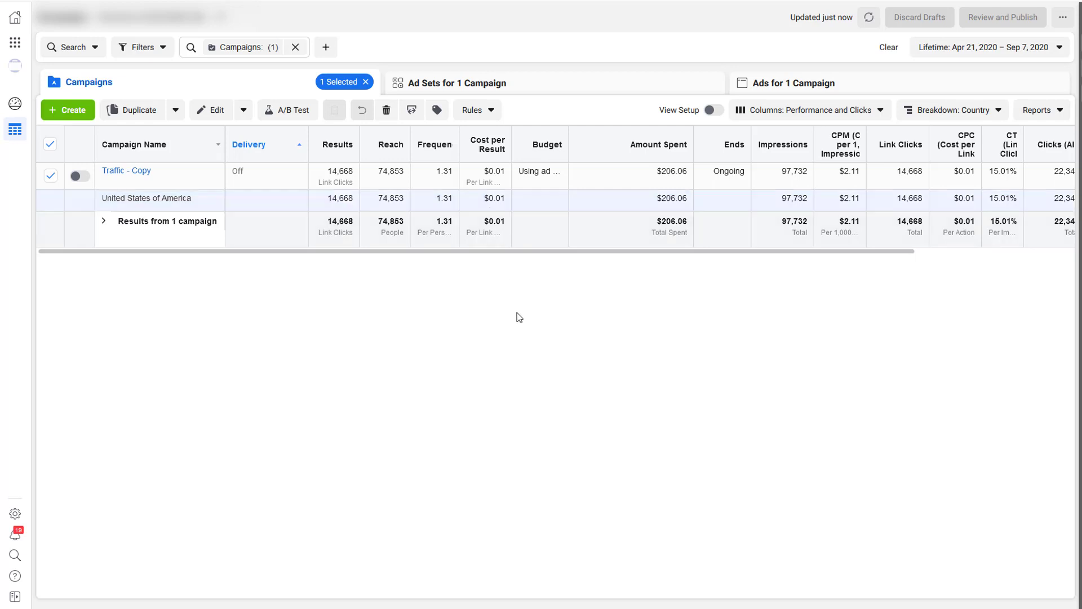
double_click(495, 199)
left_click(643, 331)
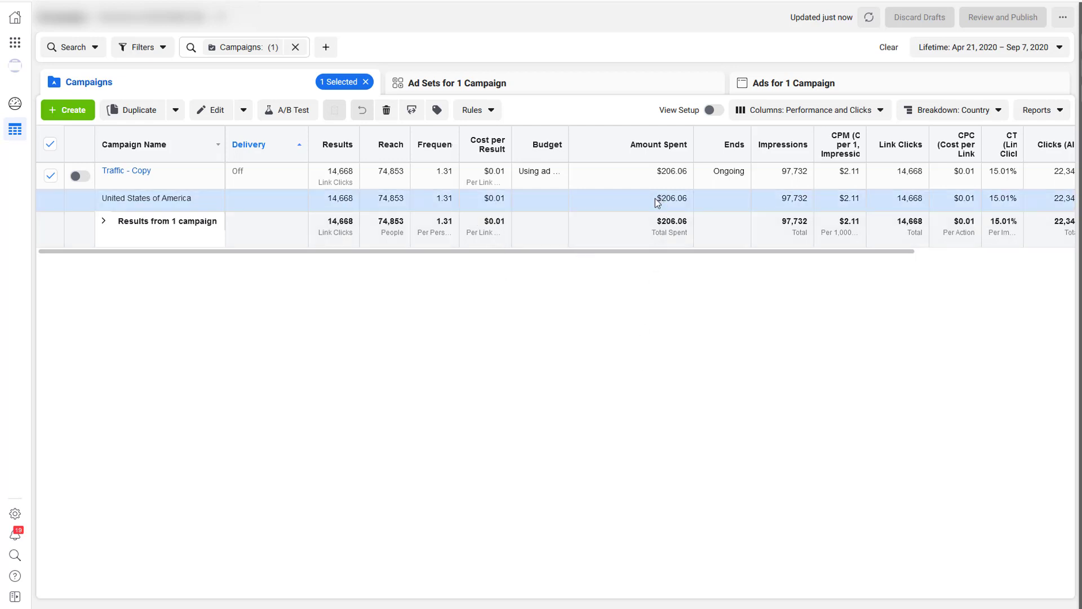
left_click_drag(659, 201, 695, 268)
left_click(695, 267)
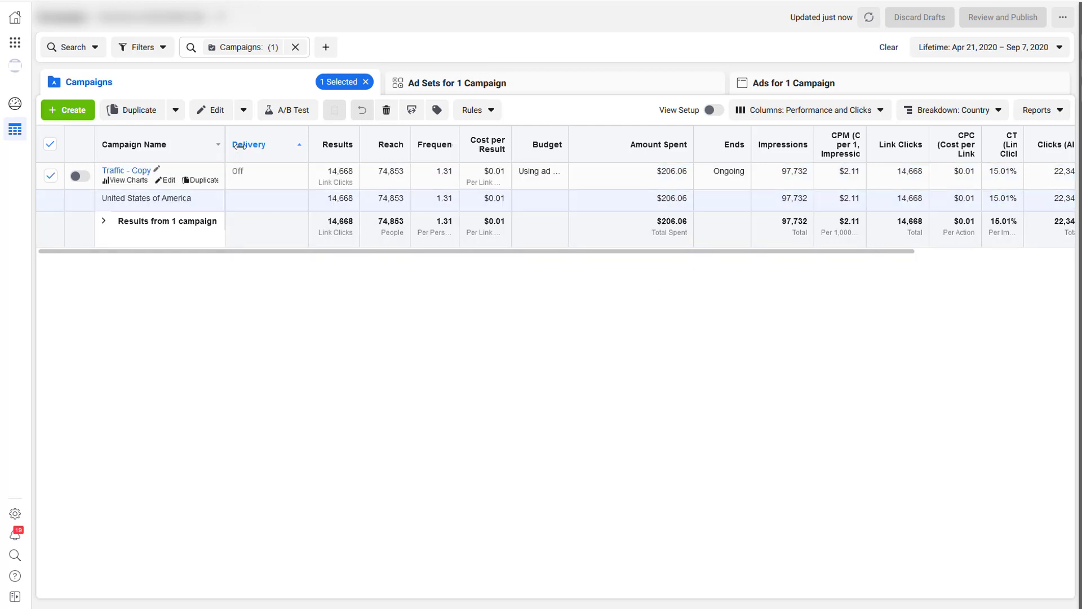
double_click(140, 197)
left_click(266, 307)
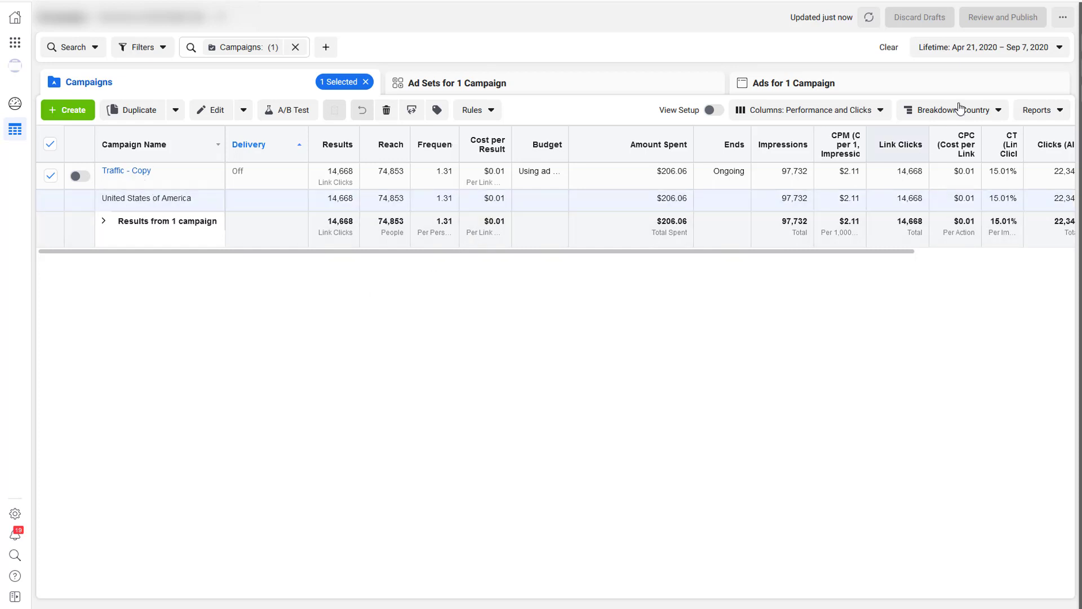
Set the reporting period to Last week.
left_click(980, 49)
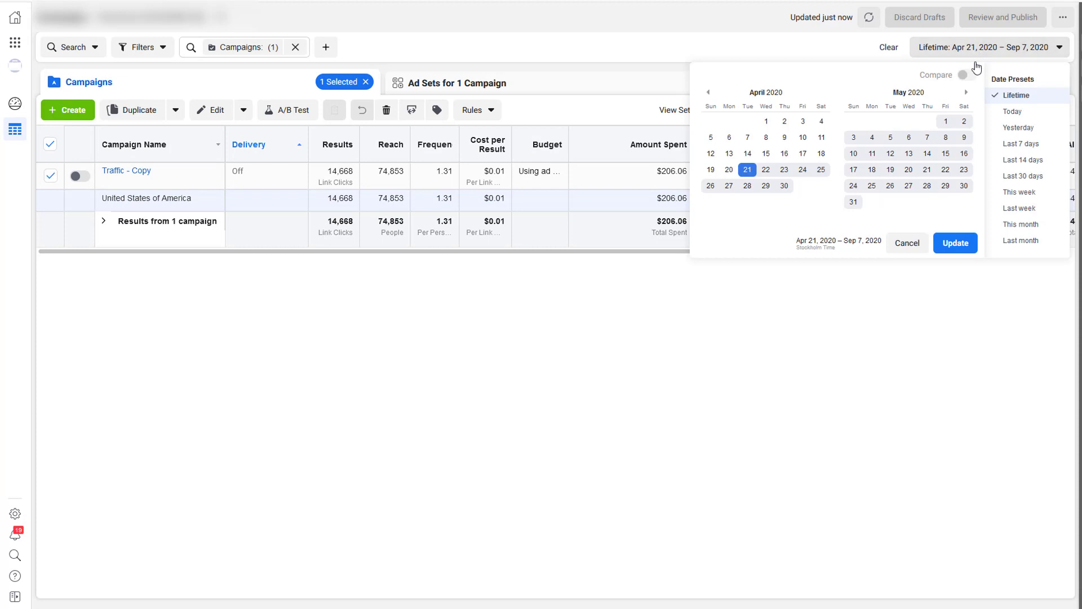
left_click(1035, 209)
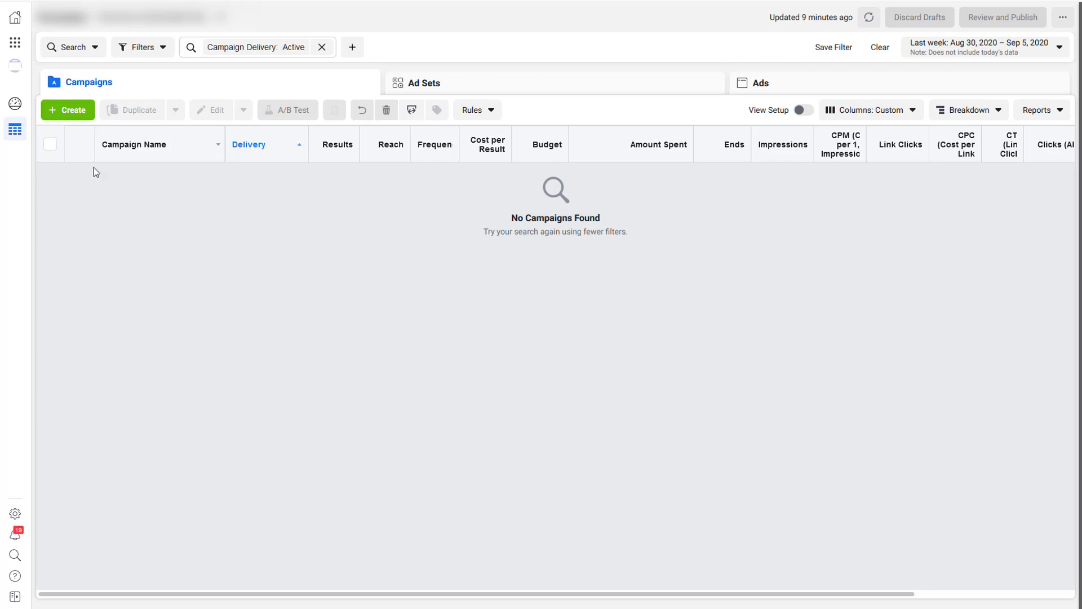
Start creating a new campaign and compare the Traffic, Engagement and Conversions objectives.
left_click(61, 111)
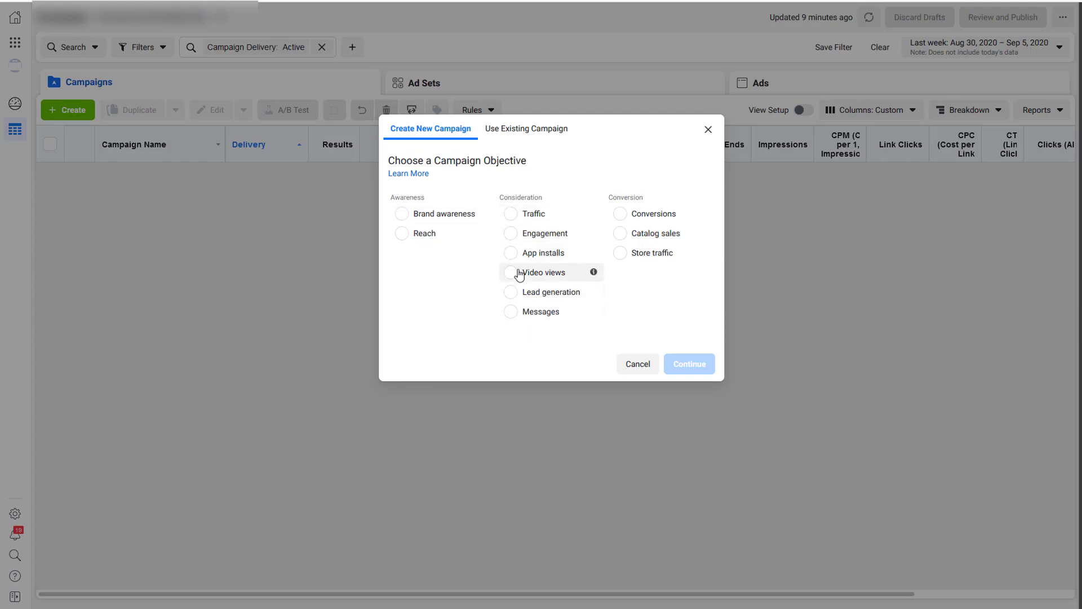
left_click(511, 216)
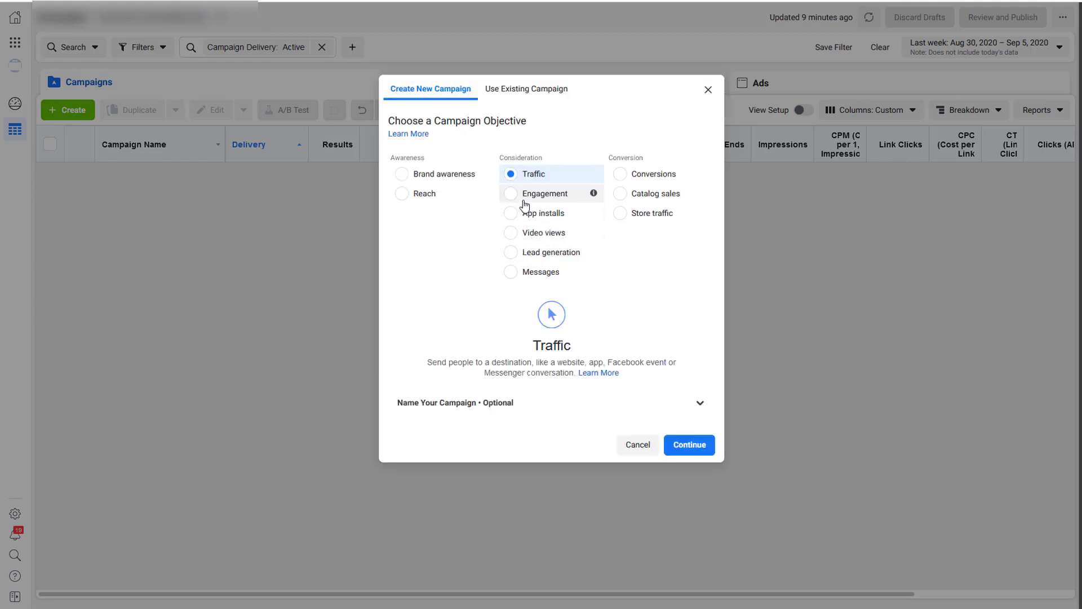
left_click(514, 195)
left_click(626, 152)
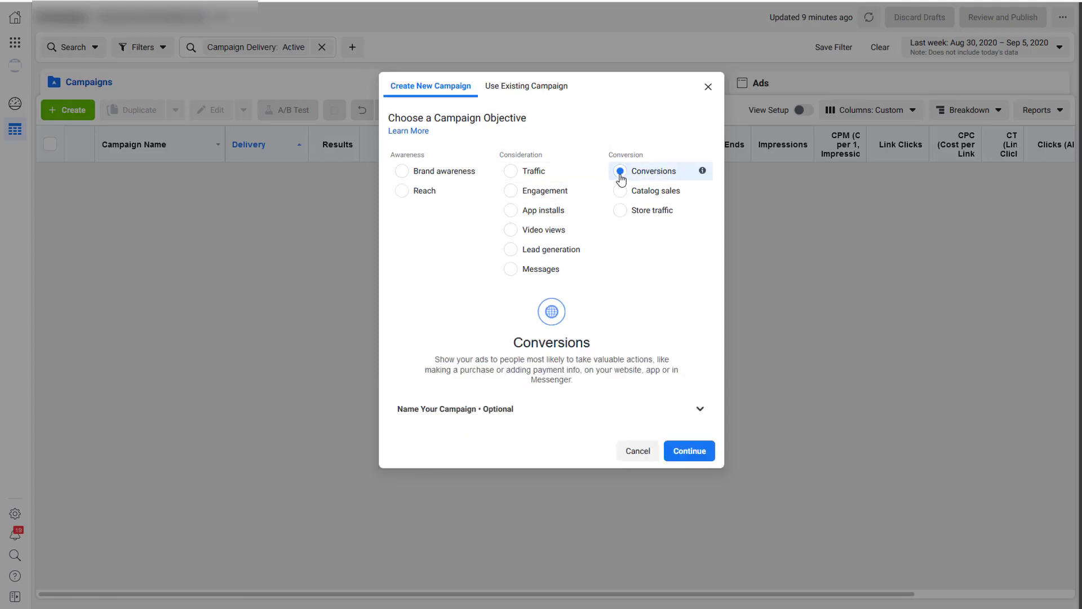
left_click(510, 177)
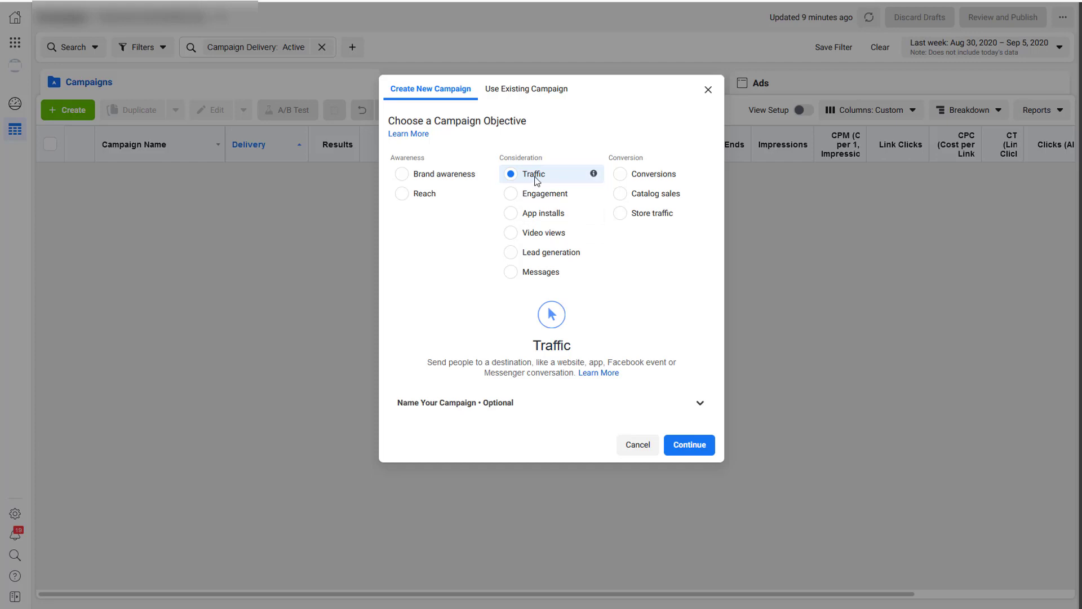
left_click(529, 196)
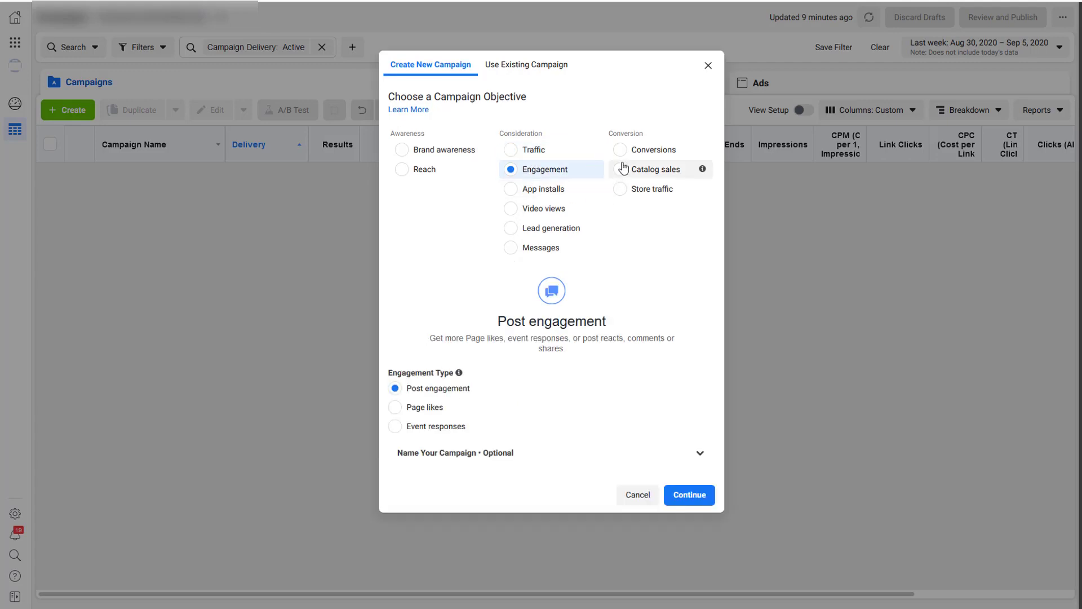
left_click(621, 157)
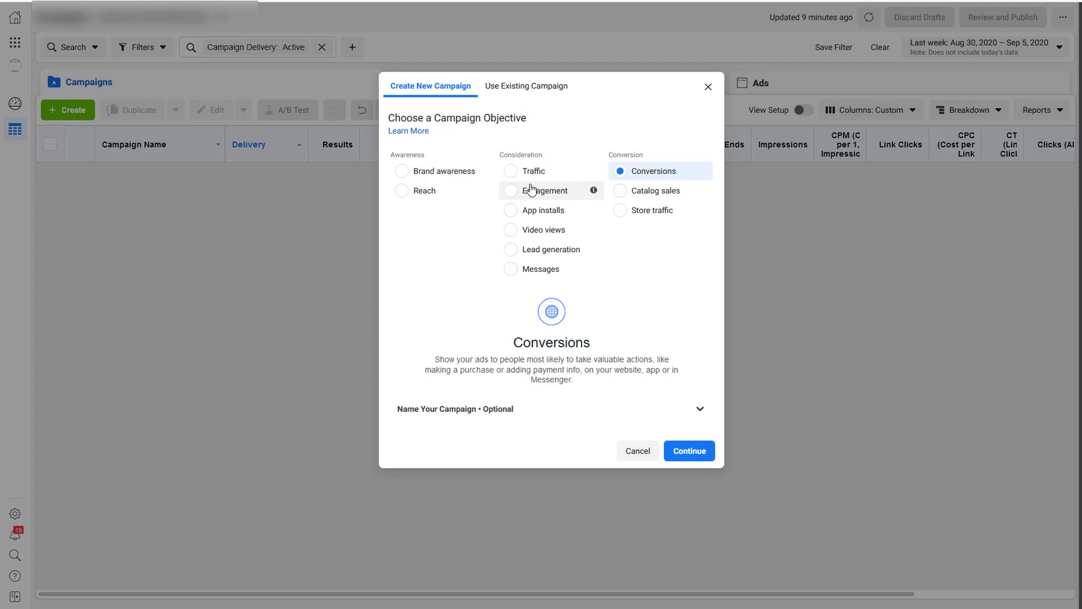
Choose Traffic as the new campaign's objective and continue to the campaign draft.
left_click(511, 174)
left_click(511, 176)
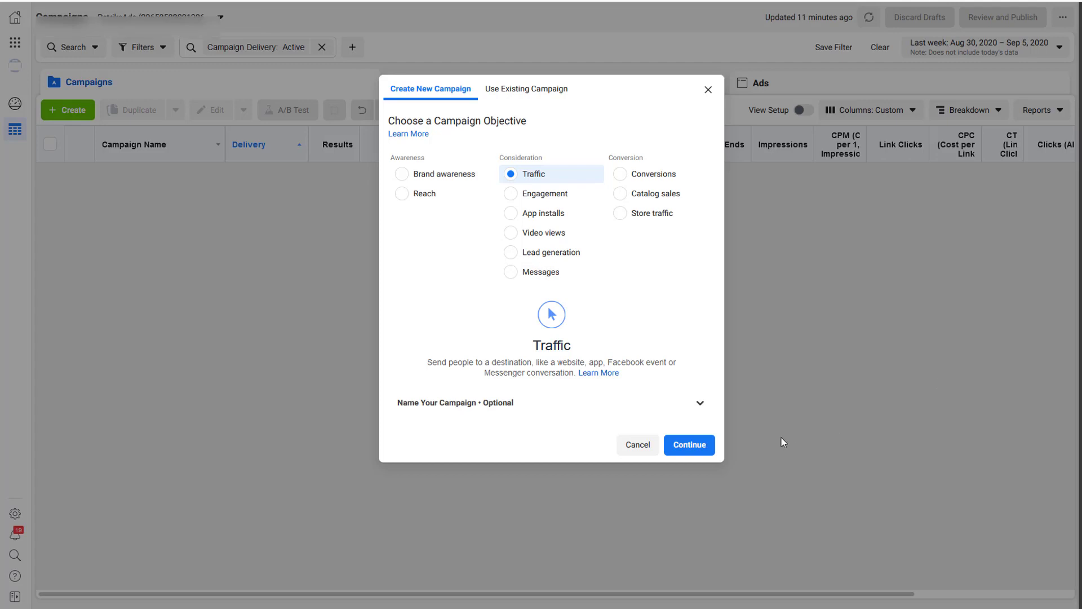
left_click(697, 449)
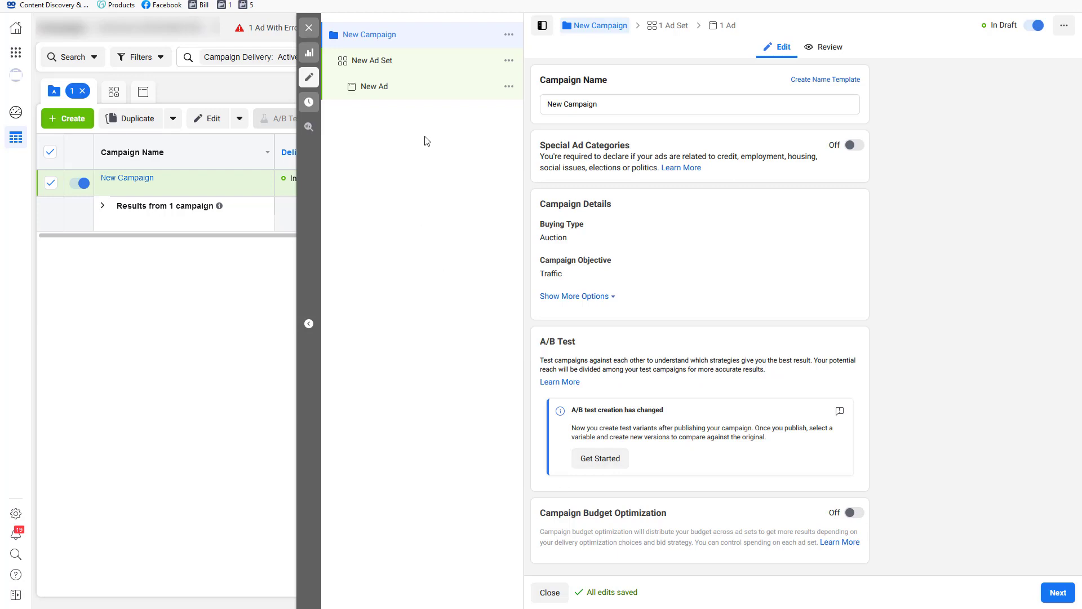
Set the new ad set's daily budget to $3.00.
left_click(379, 70)
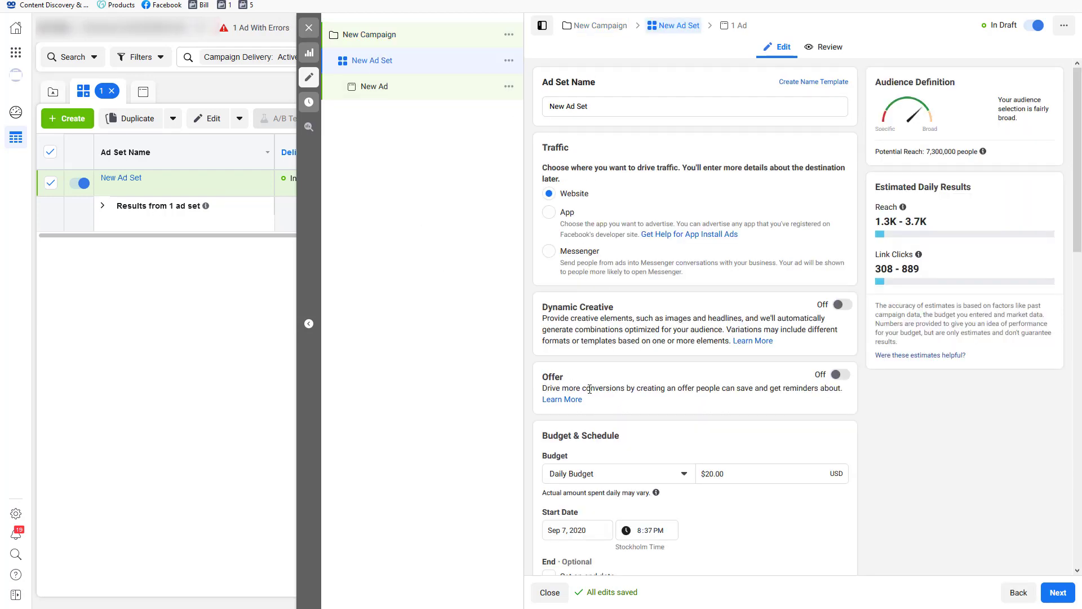
scroll(658, 324, "down", 5)
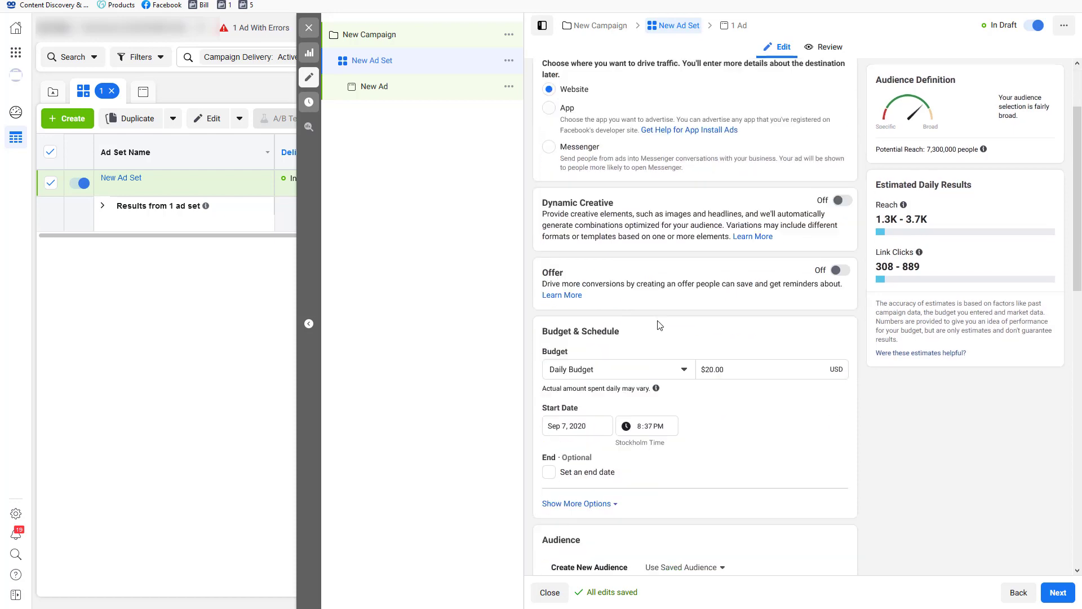
scroll(658, 327, "up", 1)
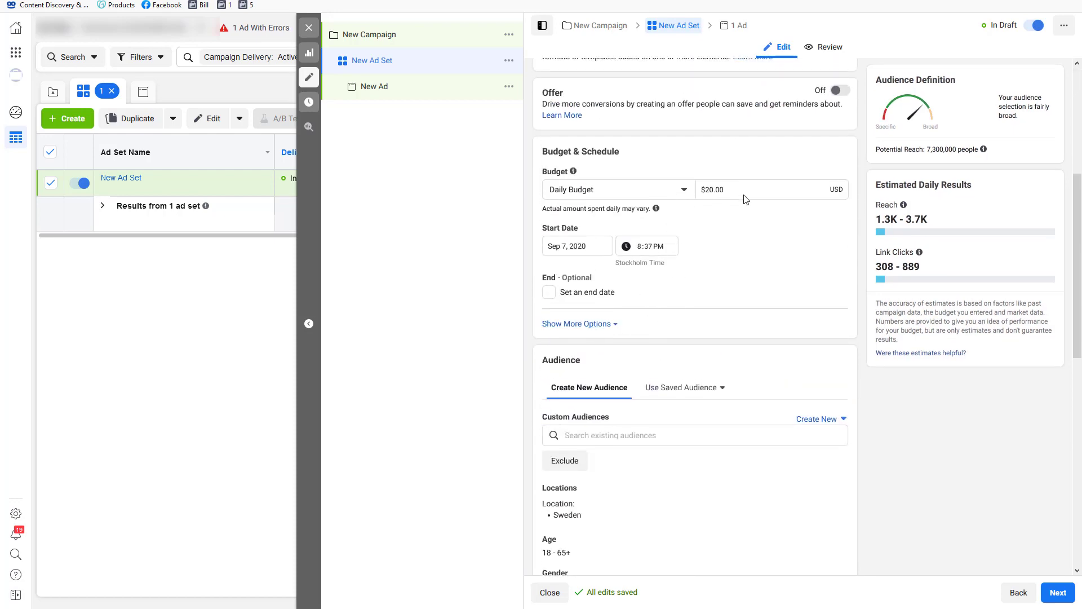
left_click_drag(744, 195, 646, 201)
type("3")
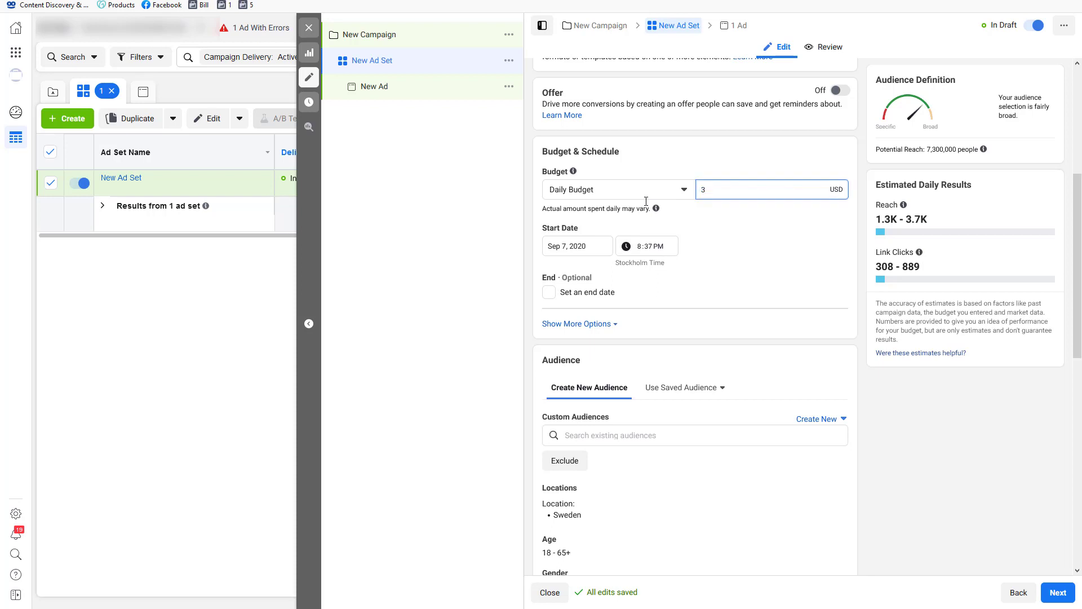
left_click(742, 259)
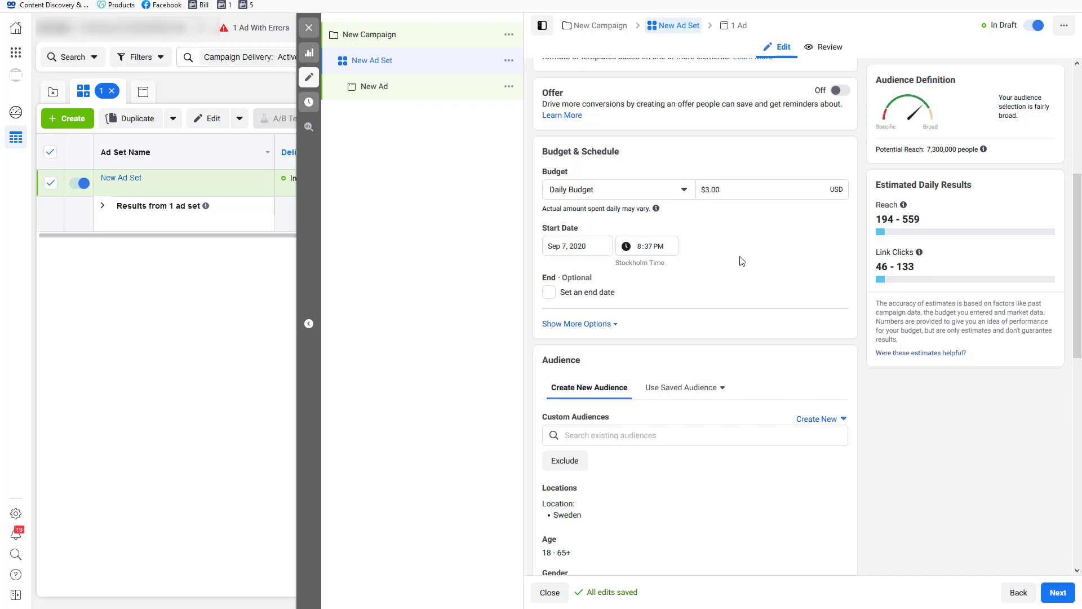
Replace Sweden with United States as the ad set's audience location.
scroll(742, 261, "up", 1)
scroll(749, 292, "down", 1)
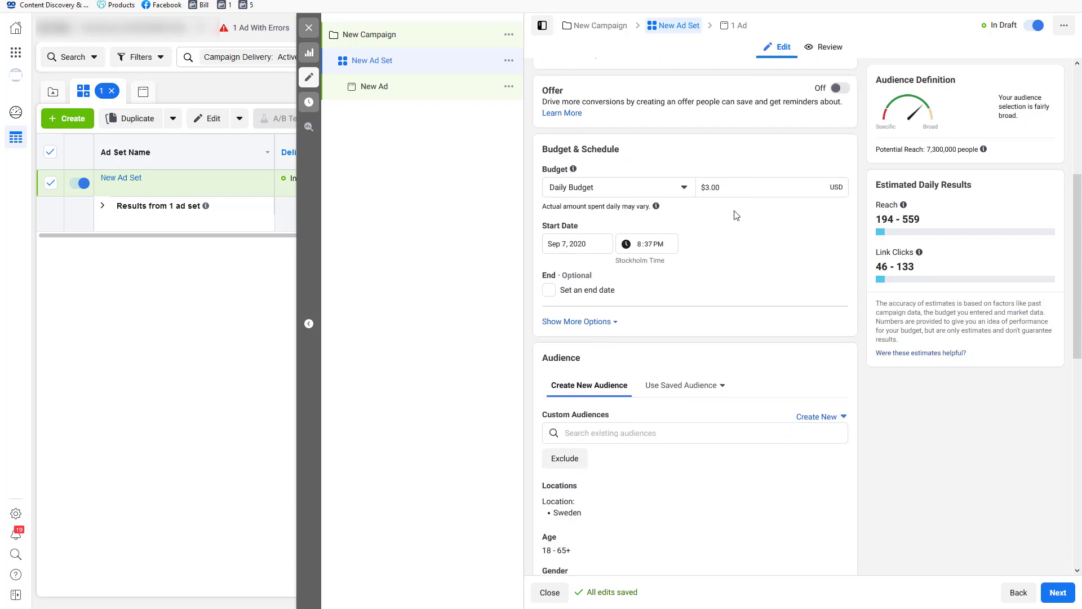
scroll(728, 219, "down", 3)
scroll(654, 296, "down", 1)
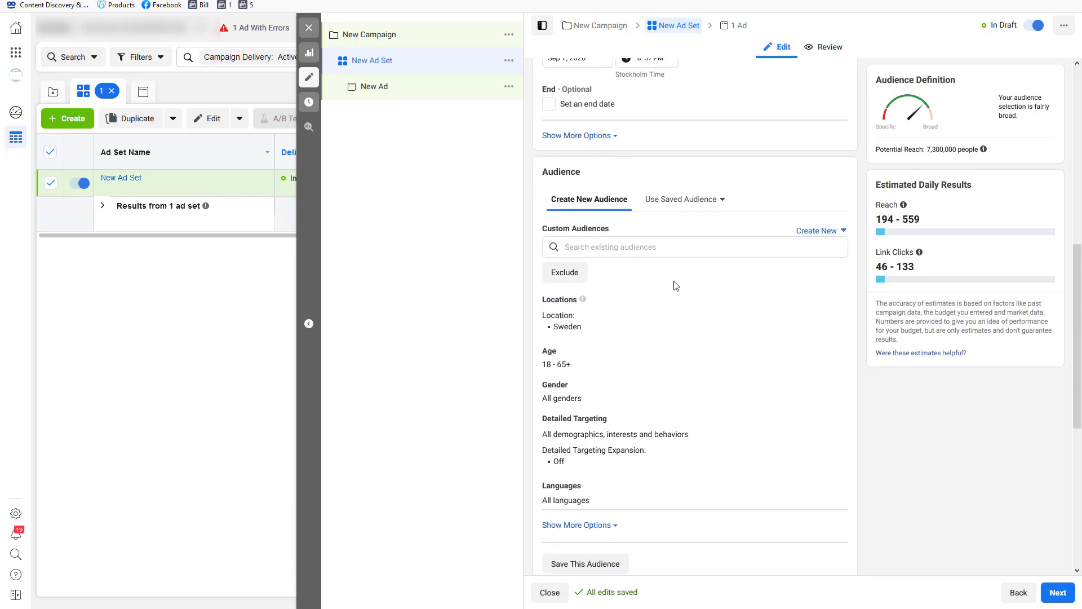
scroll(677, 286, "down", 1)
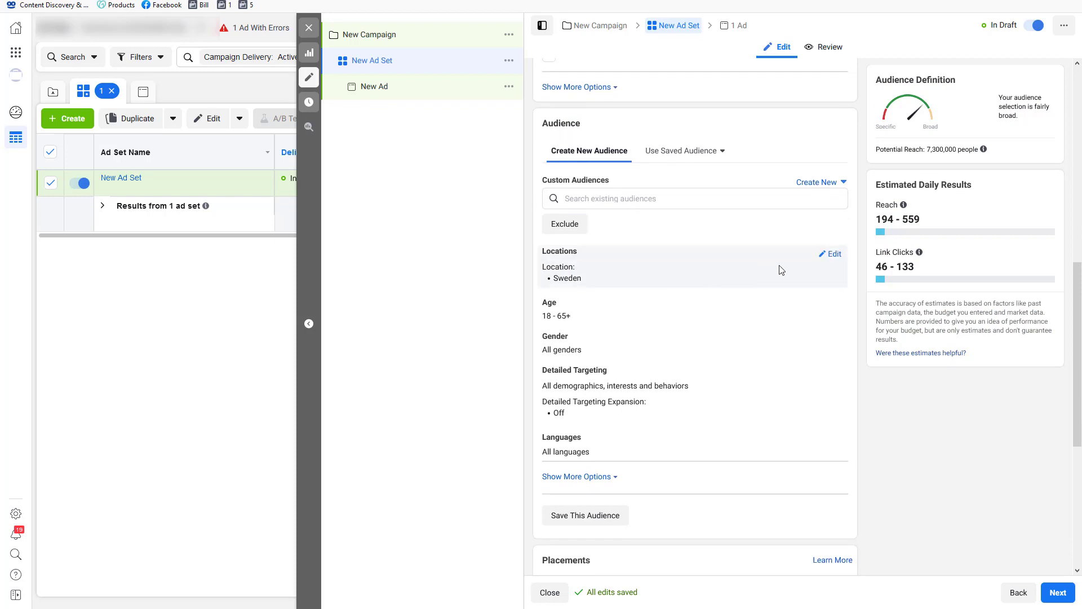
left_click(827, 256)
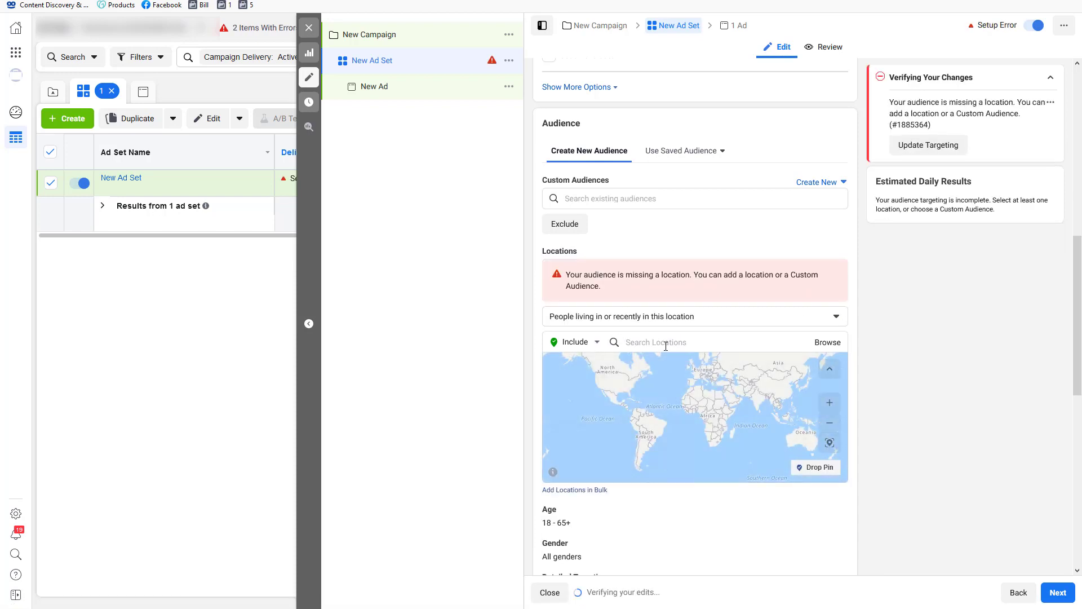
left_click(666, 346)
type("unites")
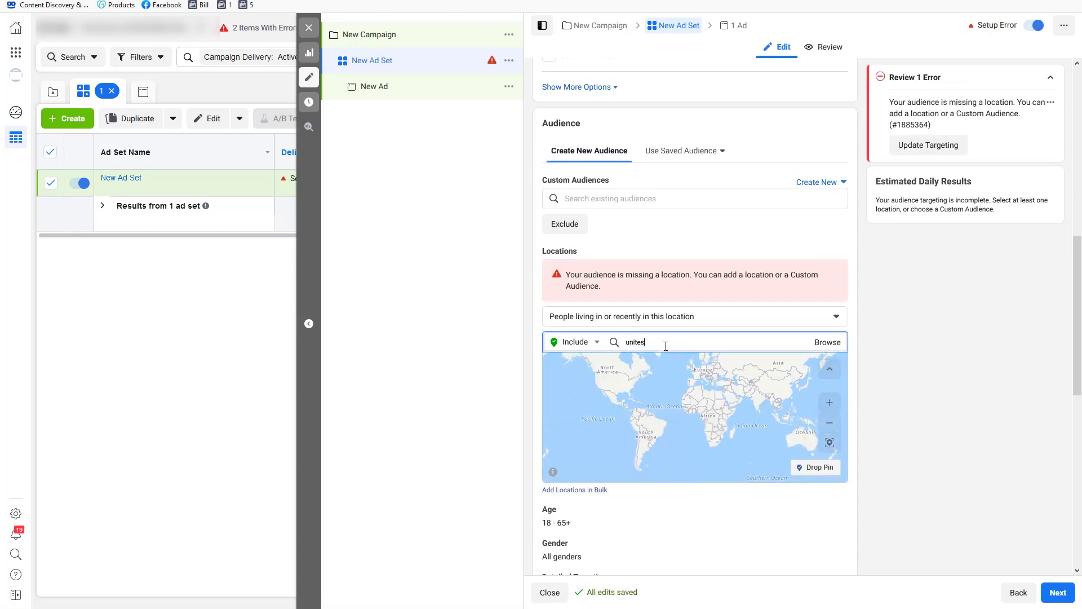
type("ed states")
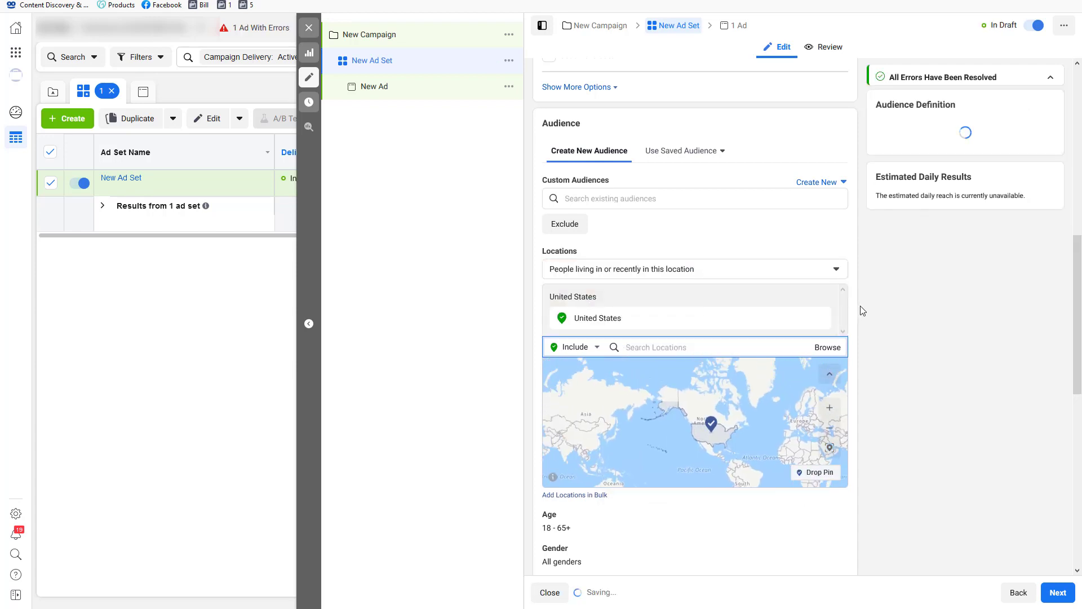
Open the audience's age range for editing and check the available minimum ages.
scroll(662, 290, "down", 3)
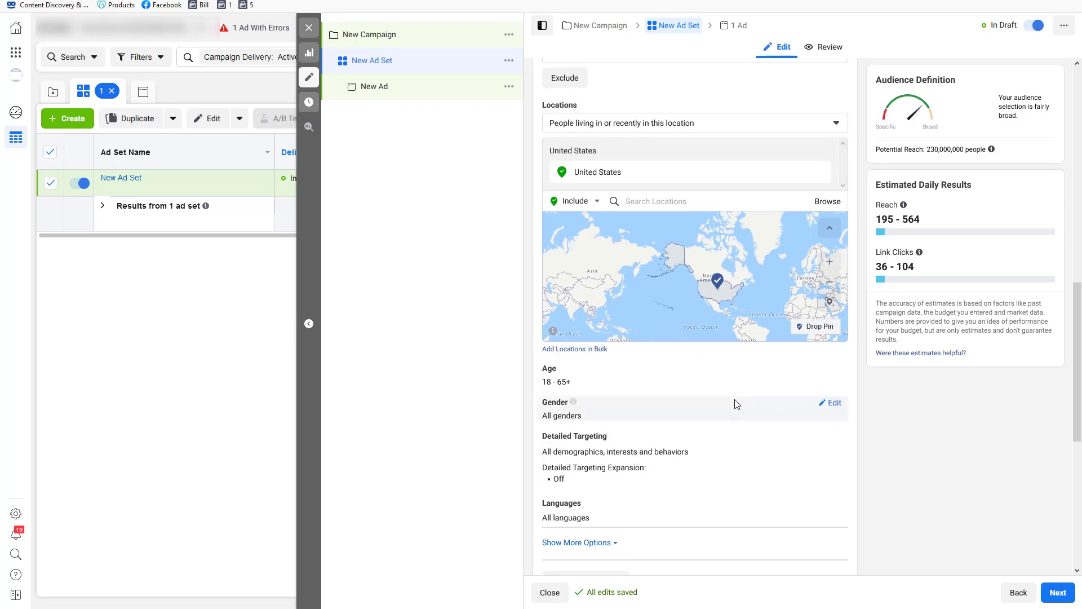
scroll(735, 404, "down", 2)
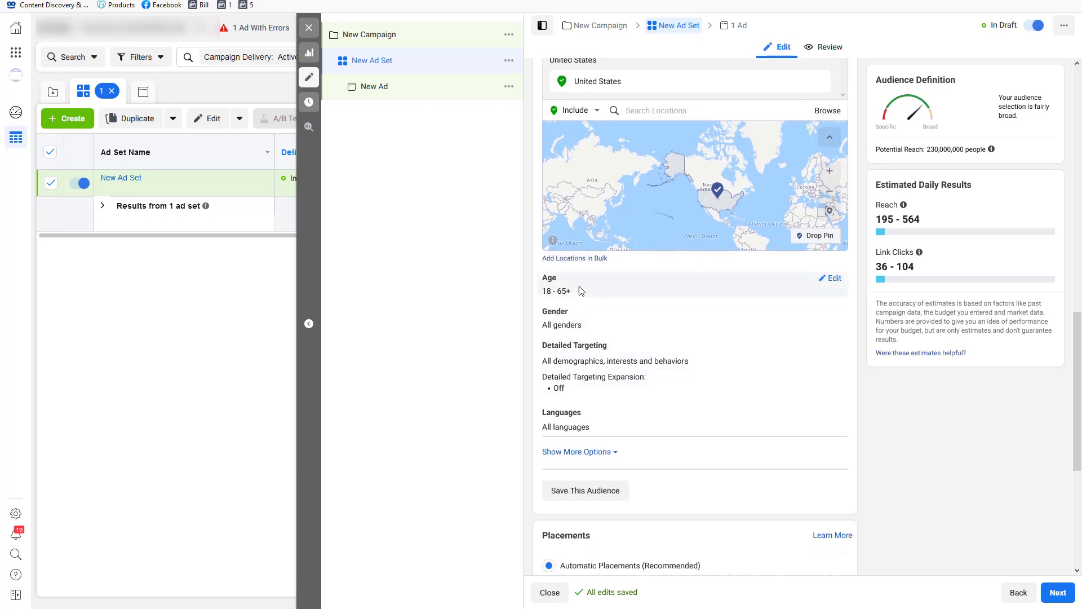
left_click(831, 280)
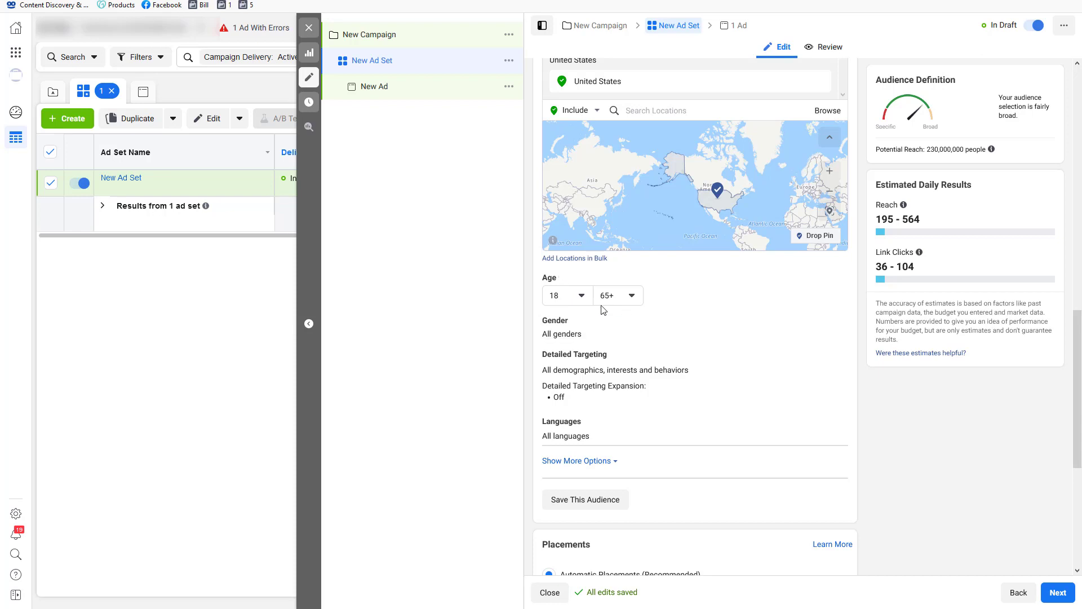
left_click(581, 295)
scroll(599, 429, "down", 3)
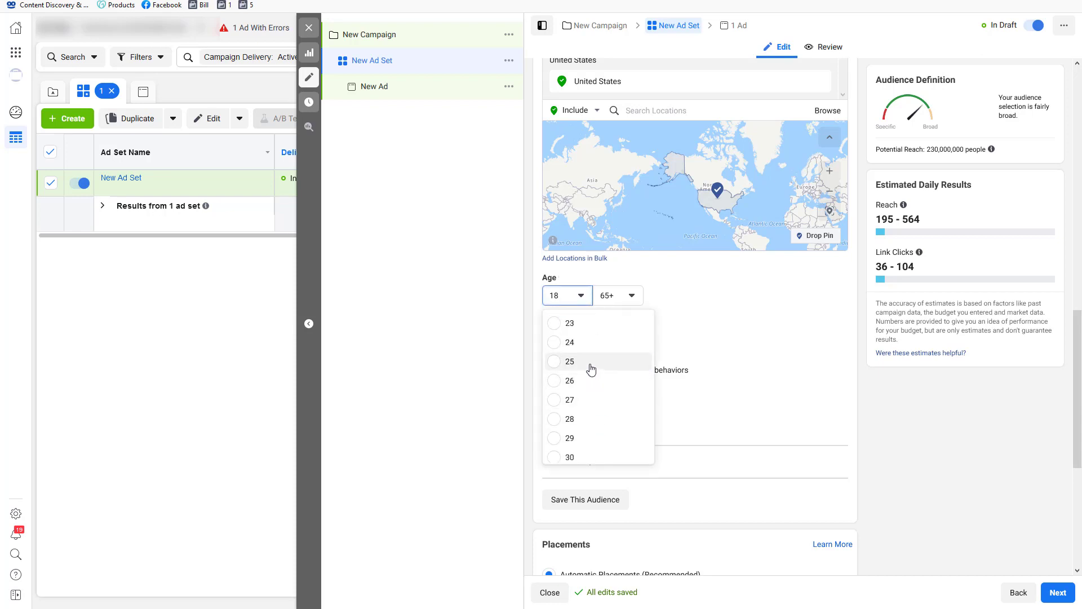
scroll(591, 369, "up", 3)
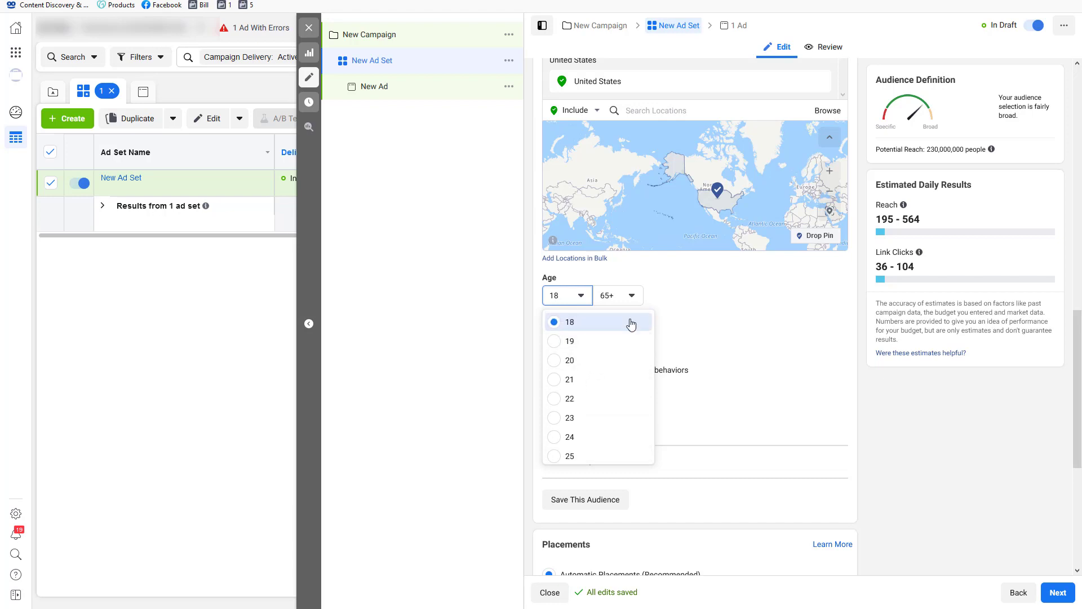
left_click(865, 307)
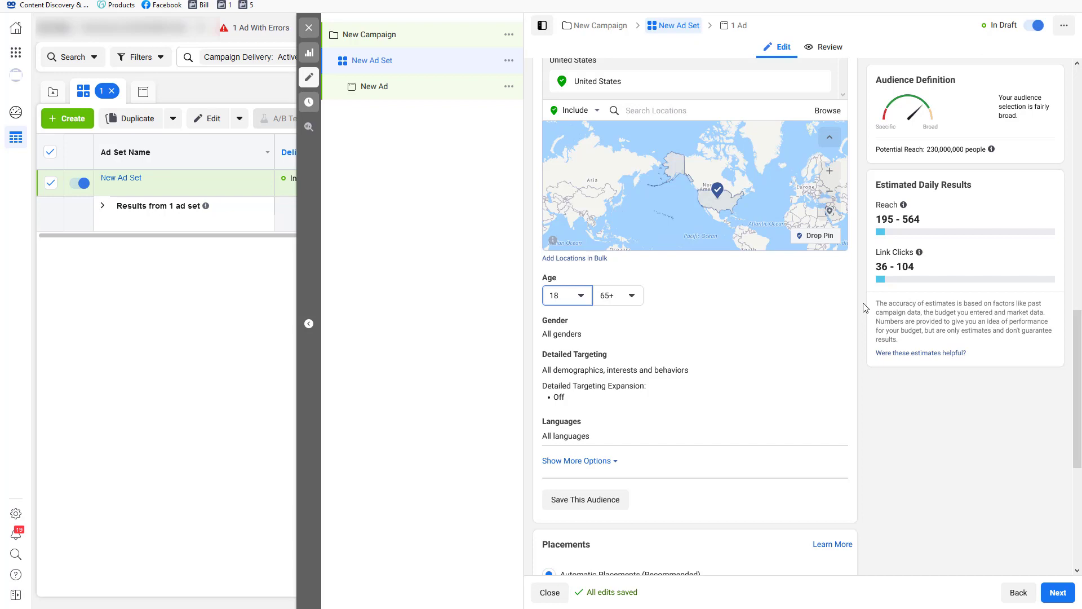
Add the interest Dogs to the ad set's detailed targeting.
scroll(684, 356, "down", 1)
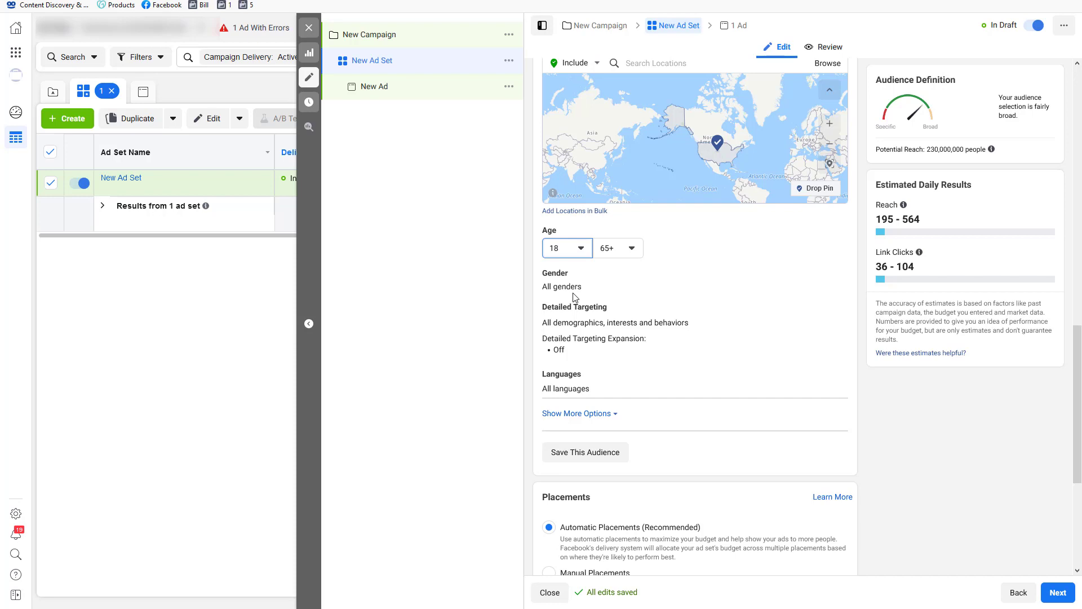
scroll(575, 297, "down", 1)
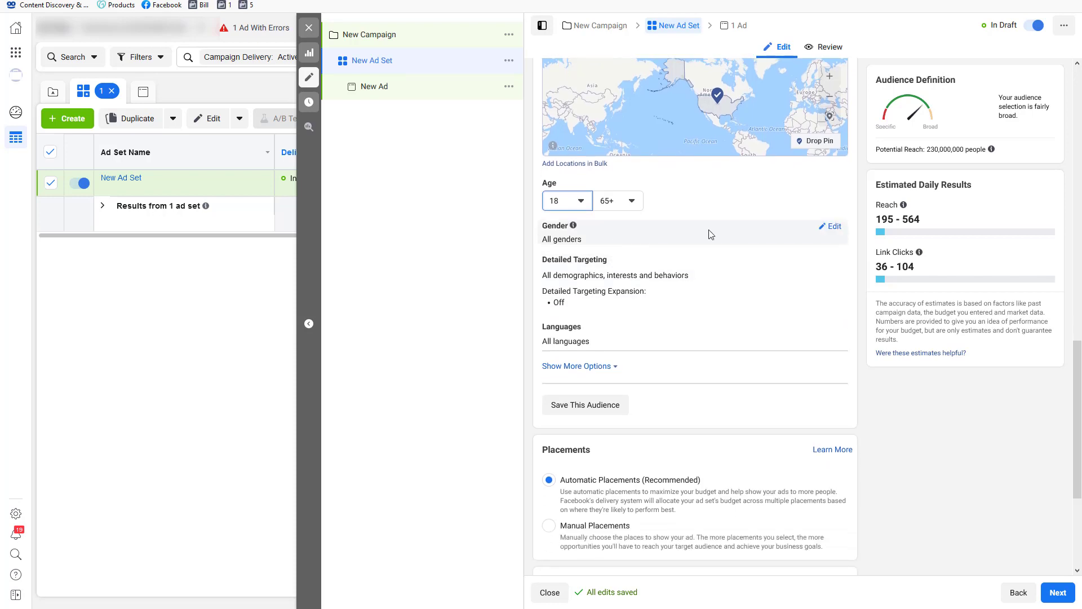
scroll(708, 235, "down", 1)
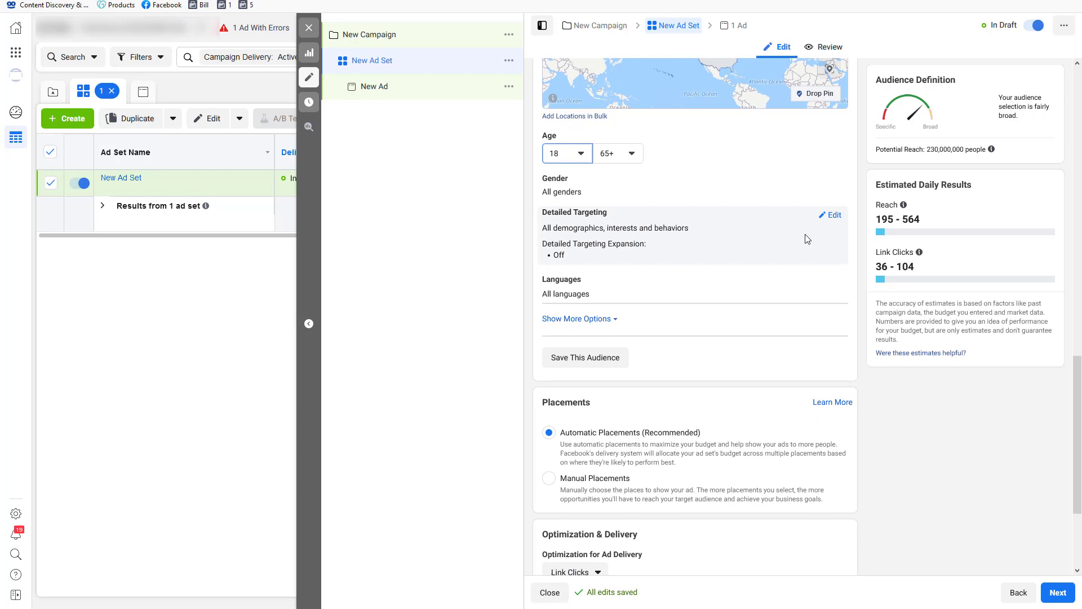
left_click(834, 217)
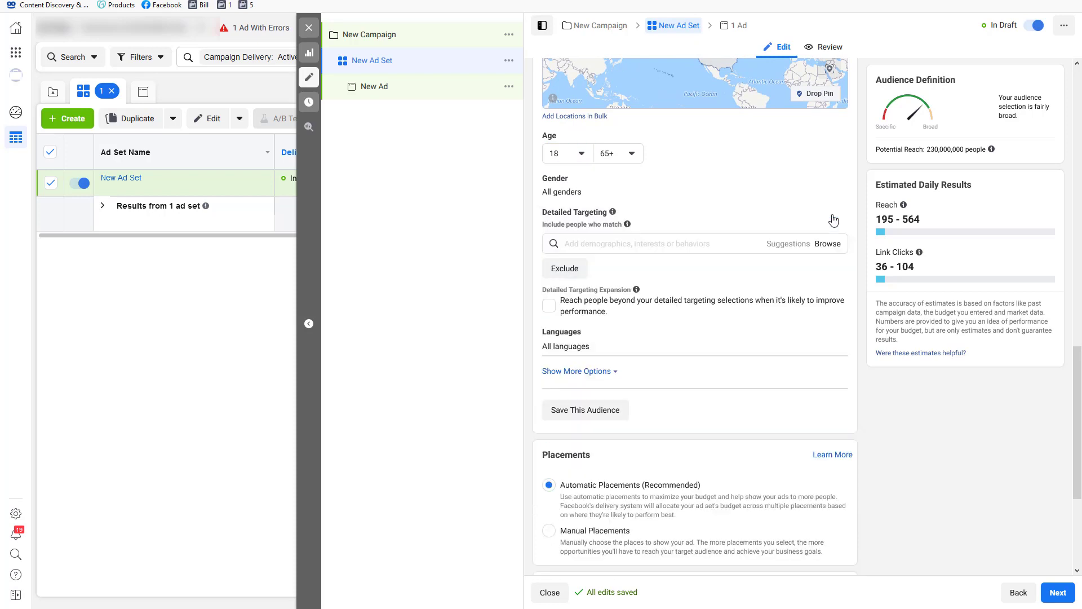
left_click(617, 243)
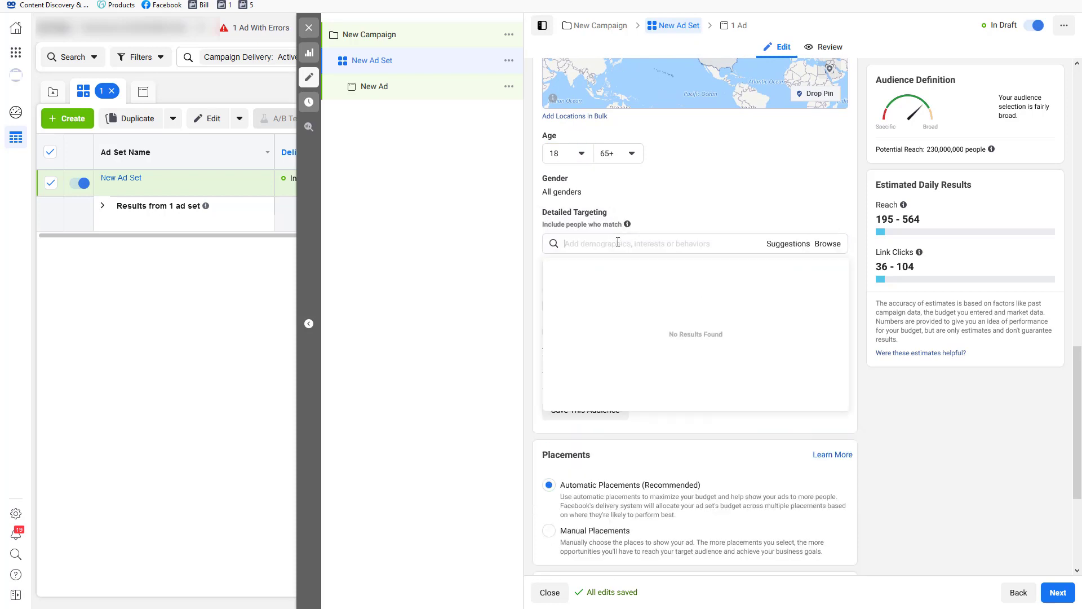
left_click(1048, 329)
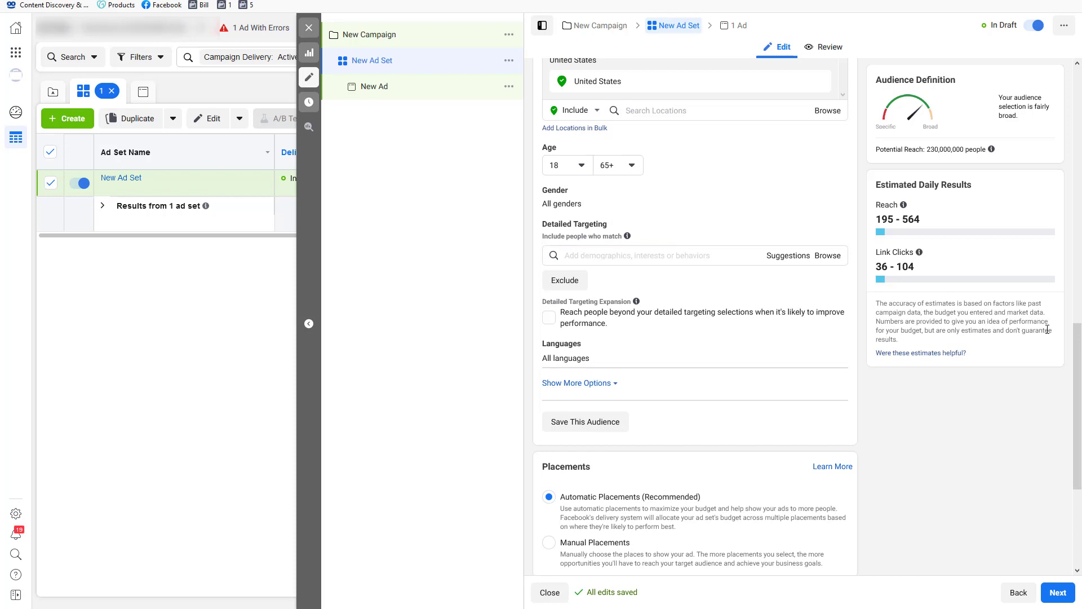
left_click(651, 258)
type("dog")
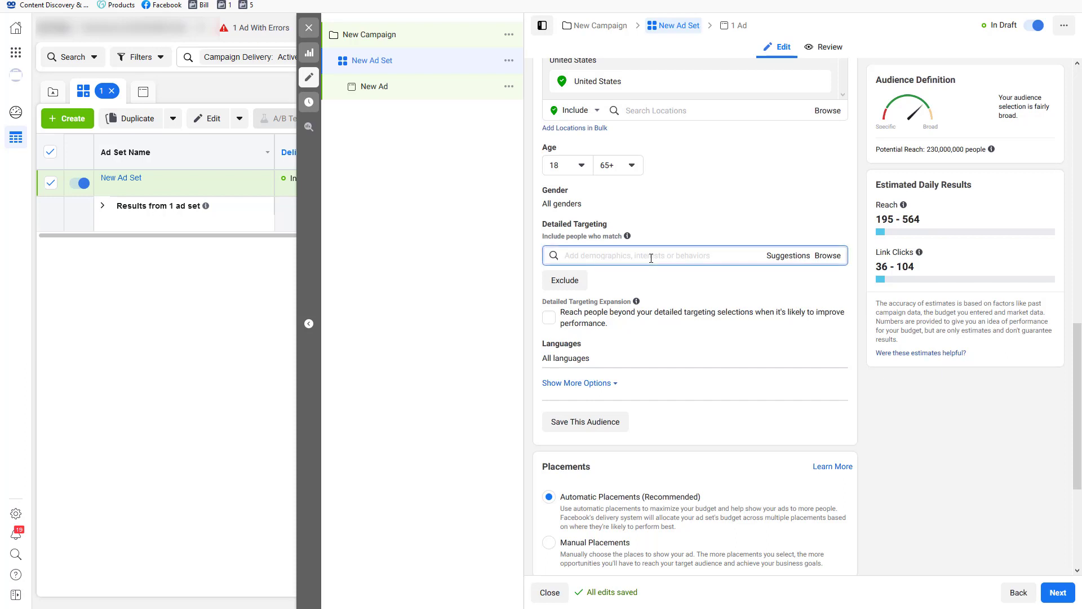
type("s")
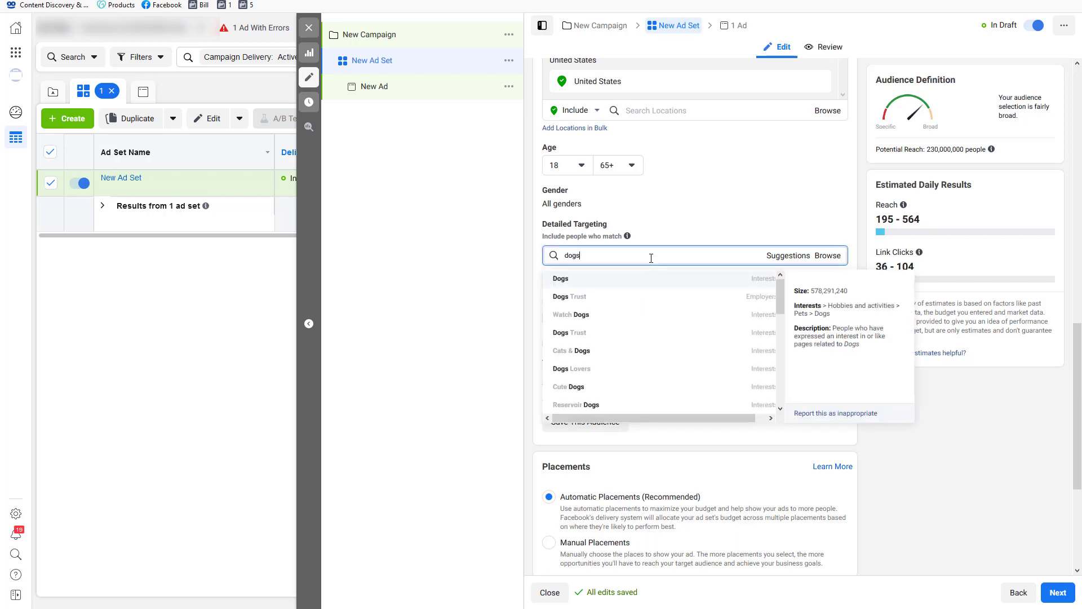
left_click(586, 280)
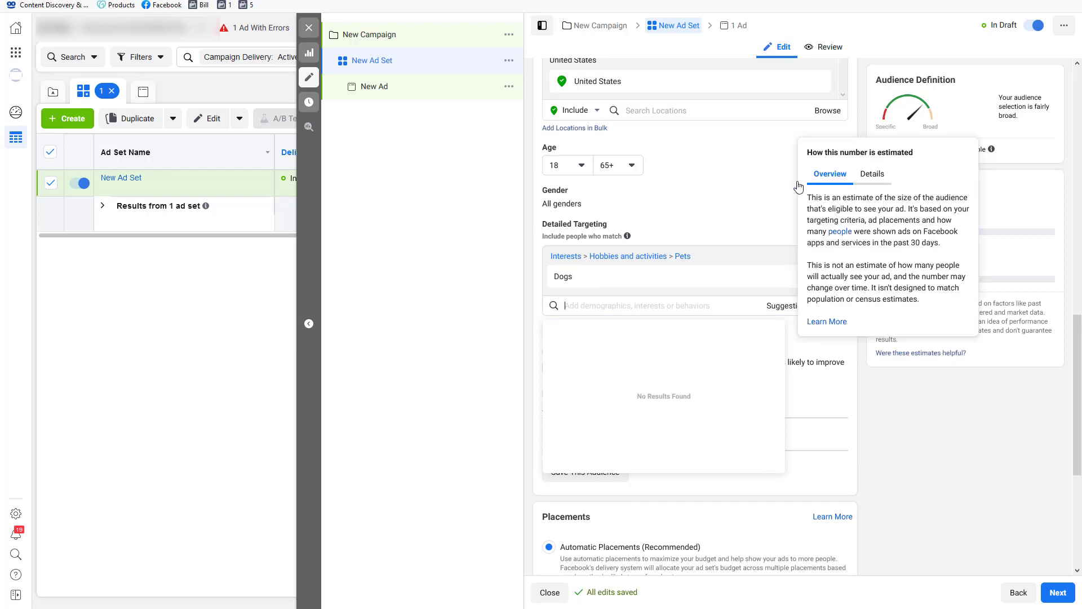
left_click(857, 386)
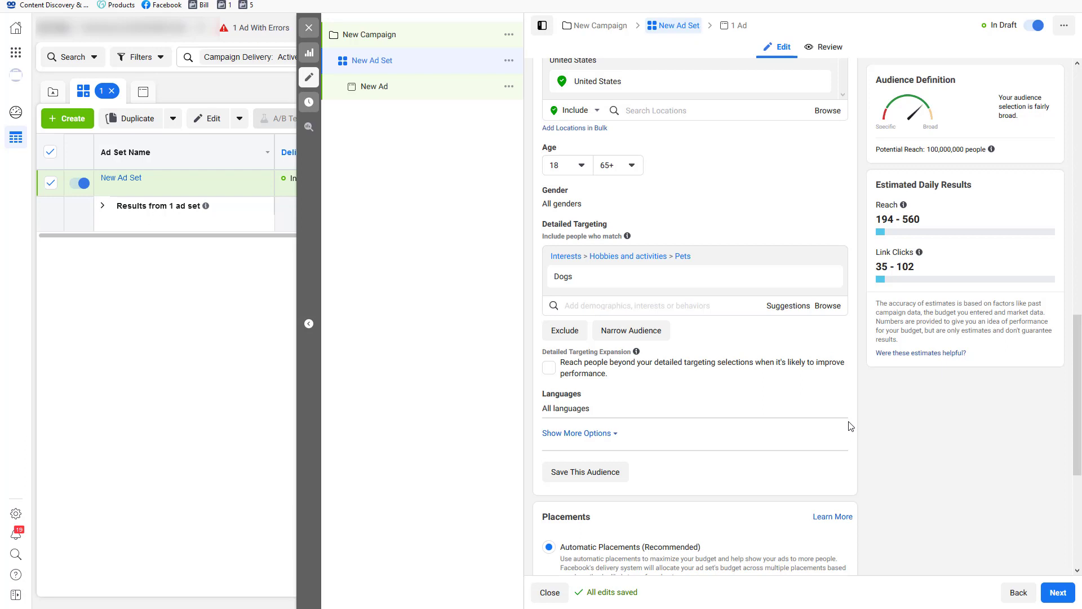
Switch the ad set to Manual Placements and exclude the Instagram platform.
scroll(676, 367, "down", 1)
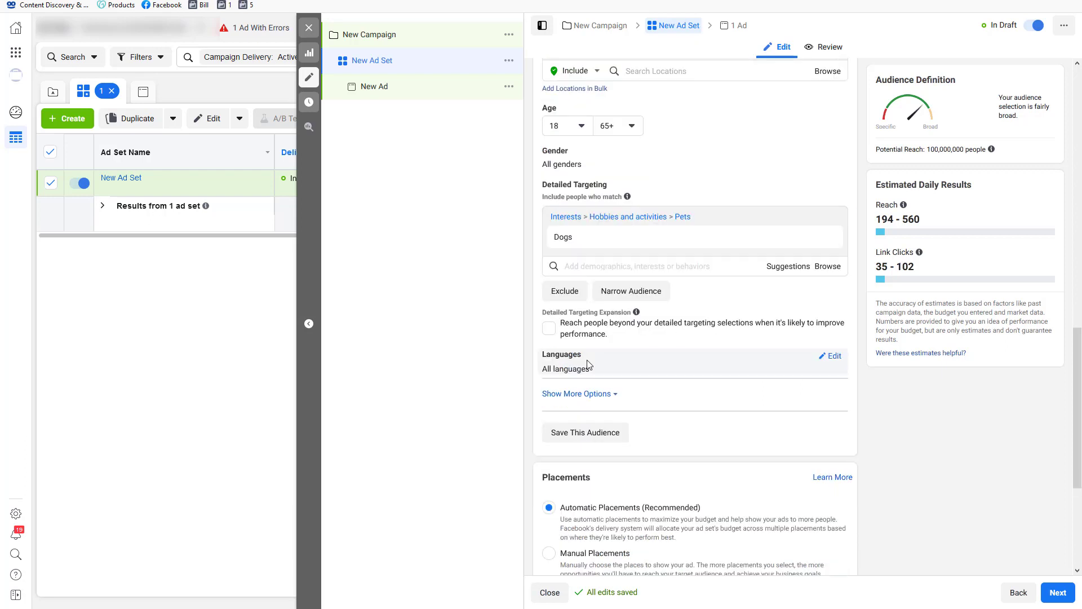
scroll(621, 354, "down", 5)
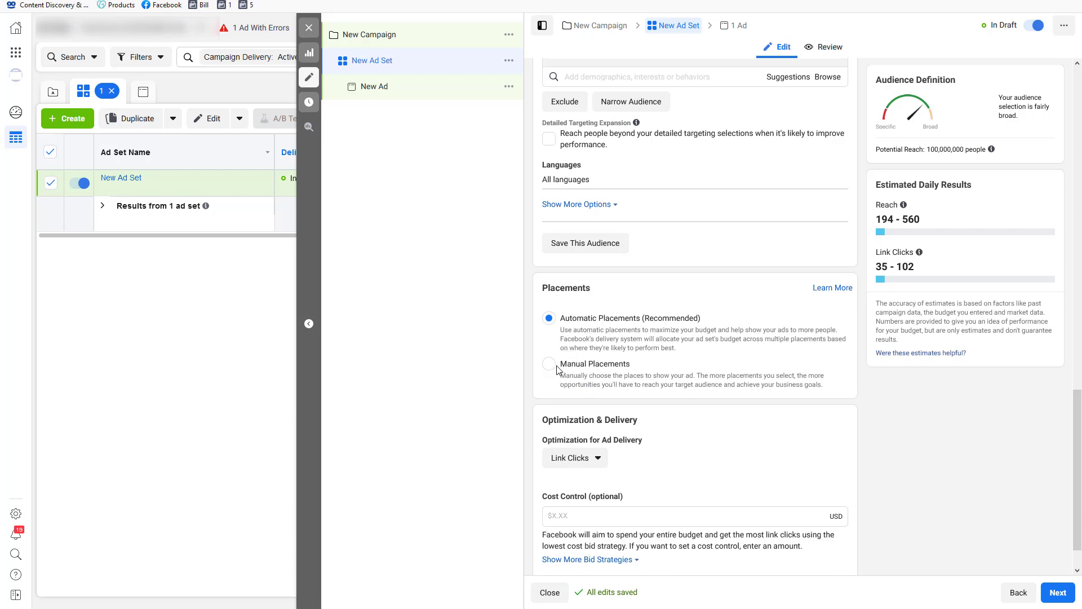
left_click(594, 365)
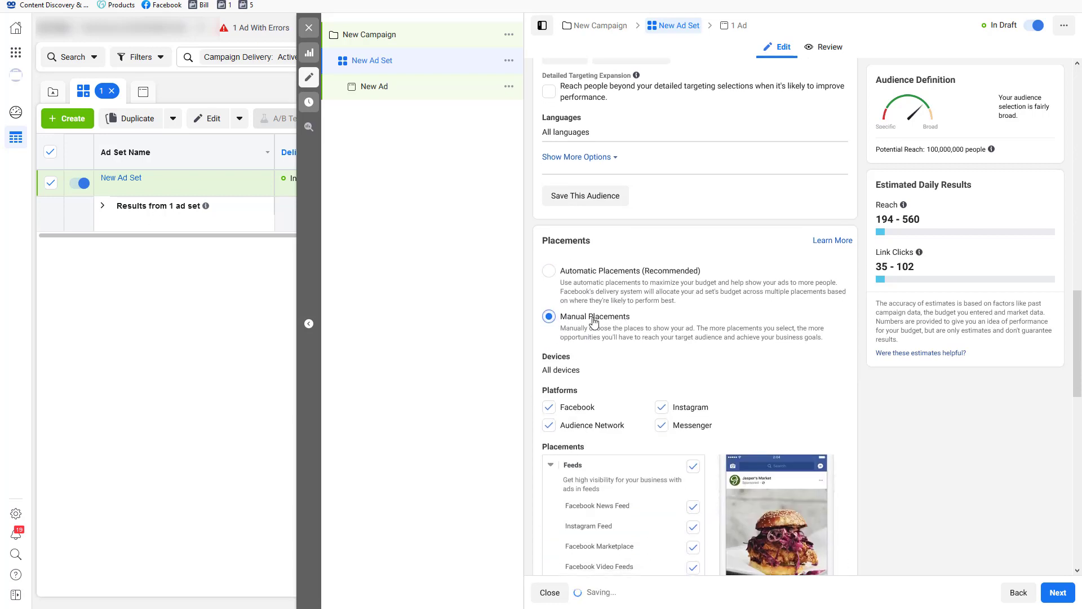
left_click(663, 407)
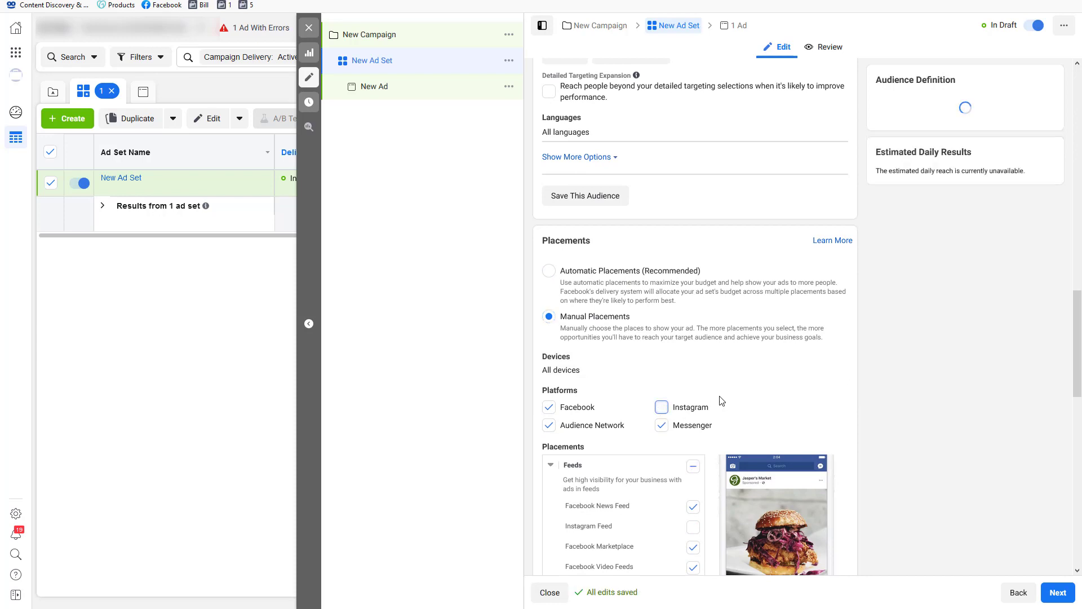
Review the individual placements for each platform and the ad set's Optimization & Delivery settings.
scroll(717, 430, "down", 1)
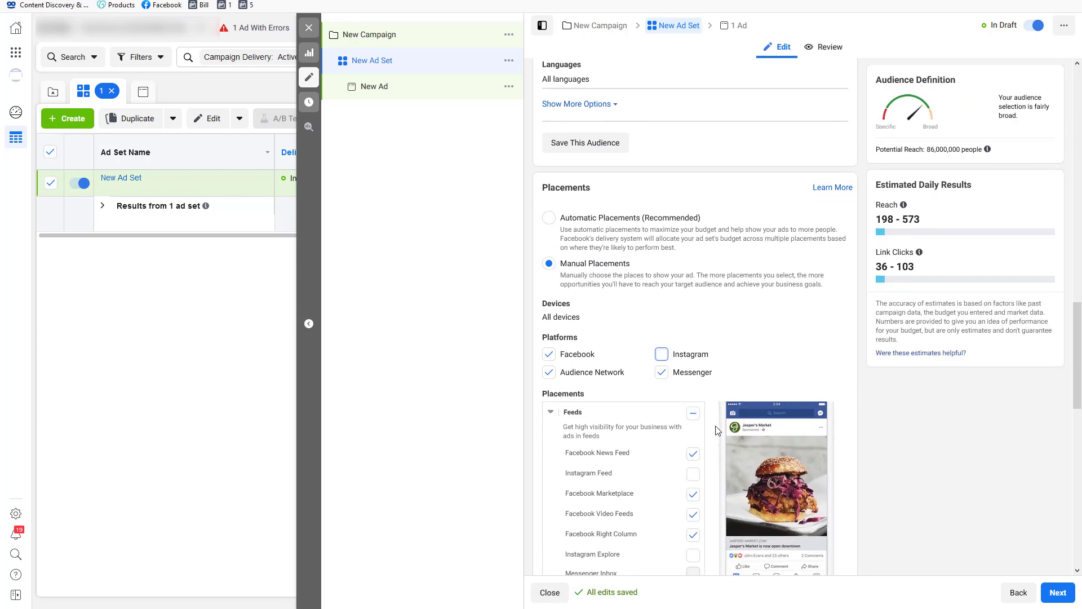
scroll(717, 431, "down", 2)
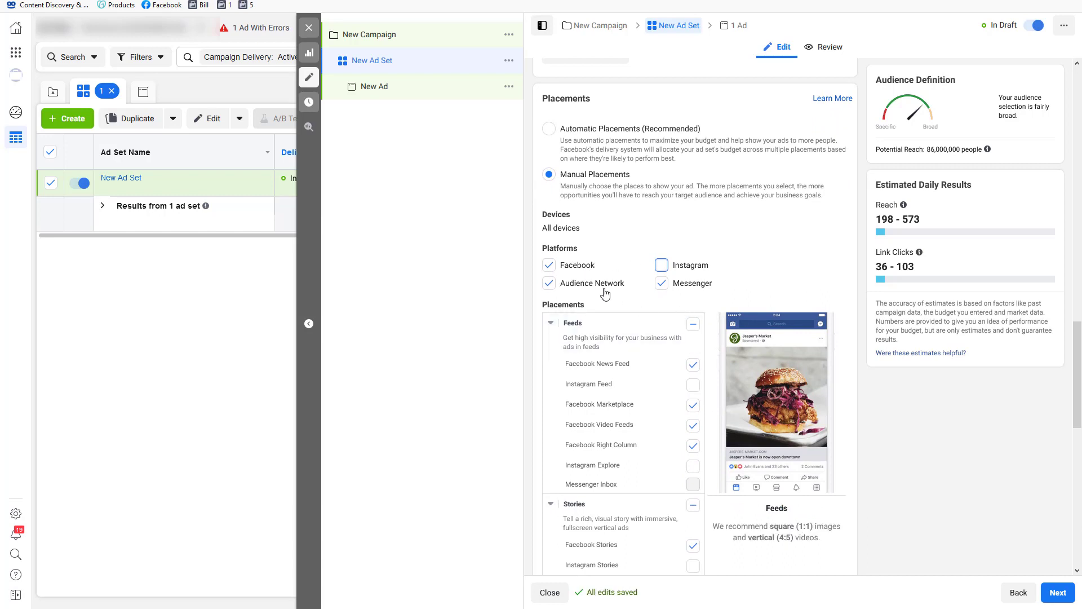
scroll(721, 375, "down", 4)
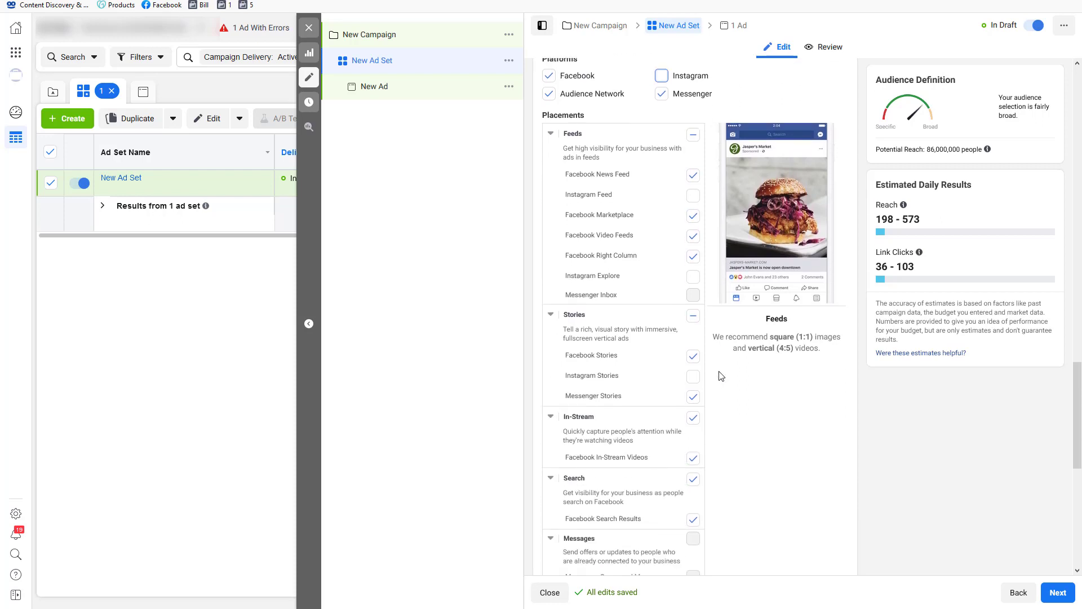
scroll(716, 372, "up", 2)
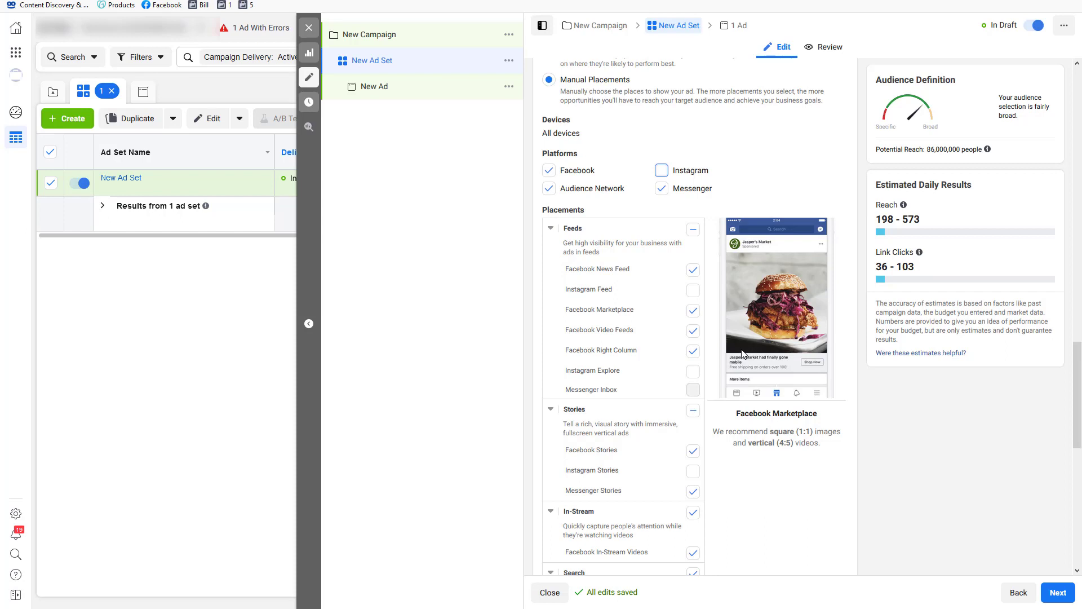
scroll(832, 325, "down", 9)
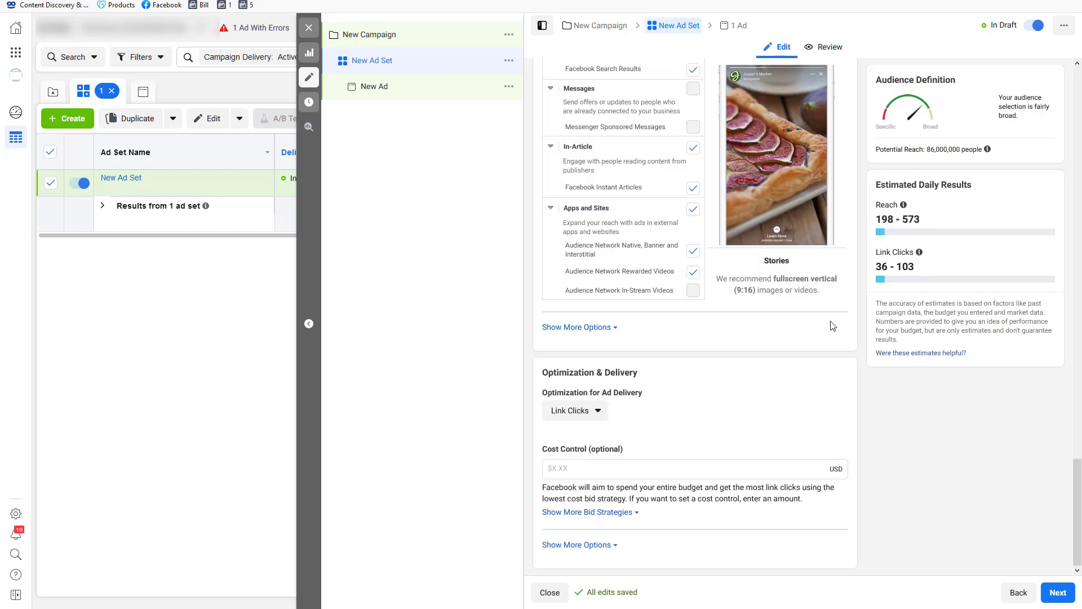
mouse_move(628, 448)
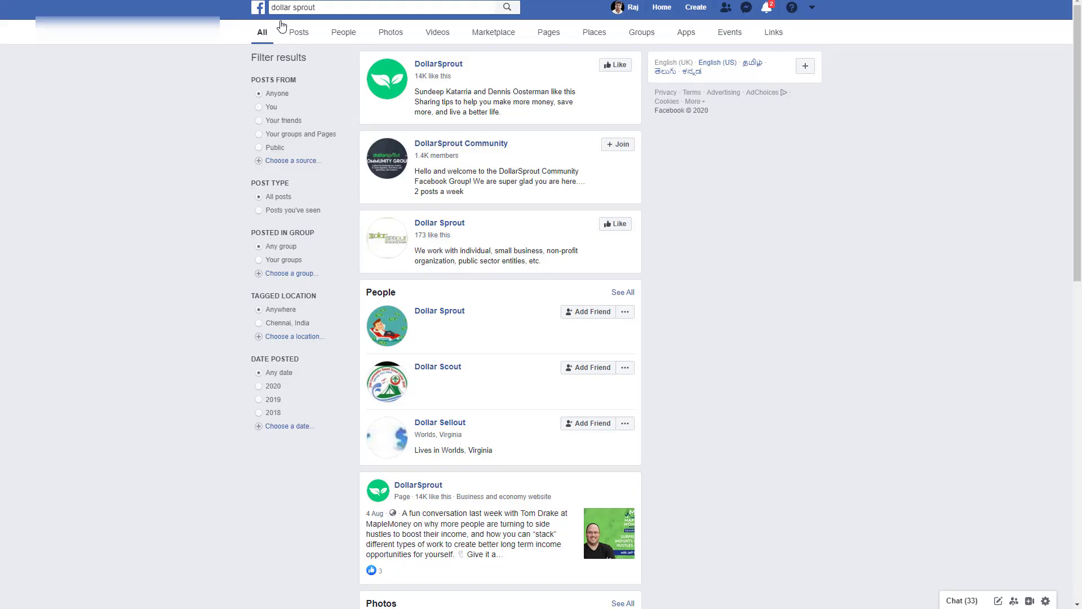
Open the DollarSprout page from the Facebook search results and examine its active ads through Page transparency.
left_click(445, 69)
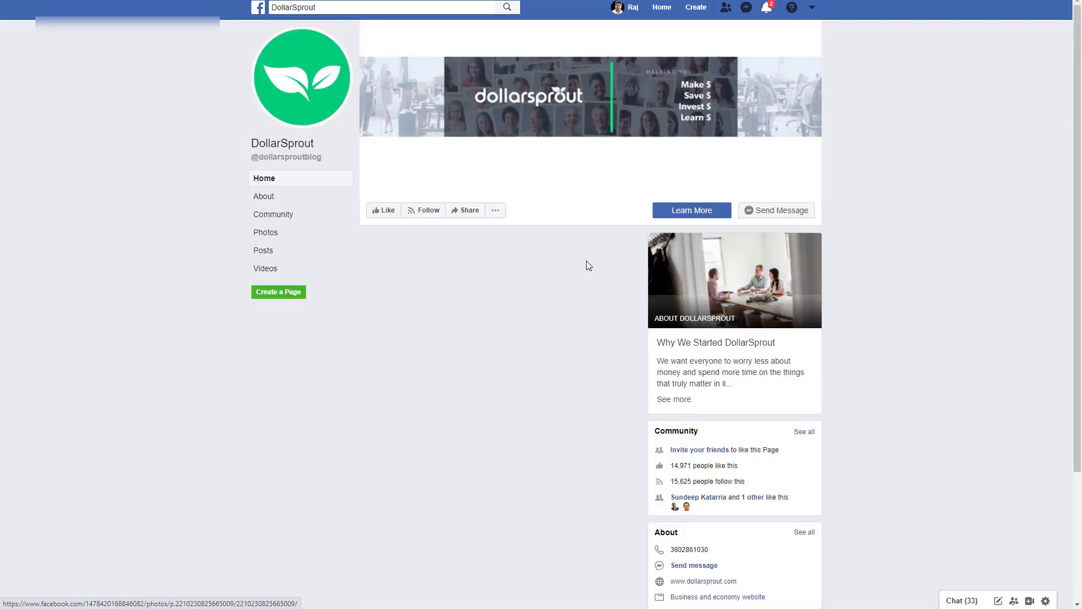
scroll(757, 346, "down", 3)
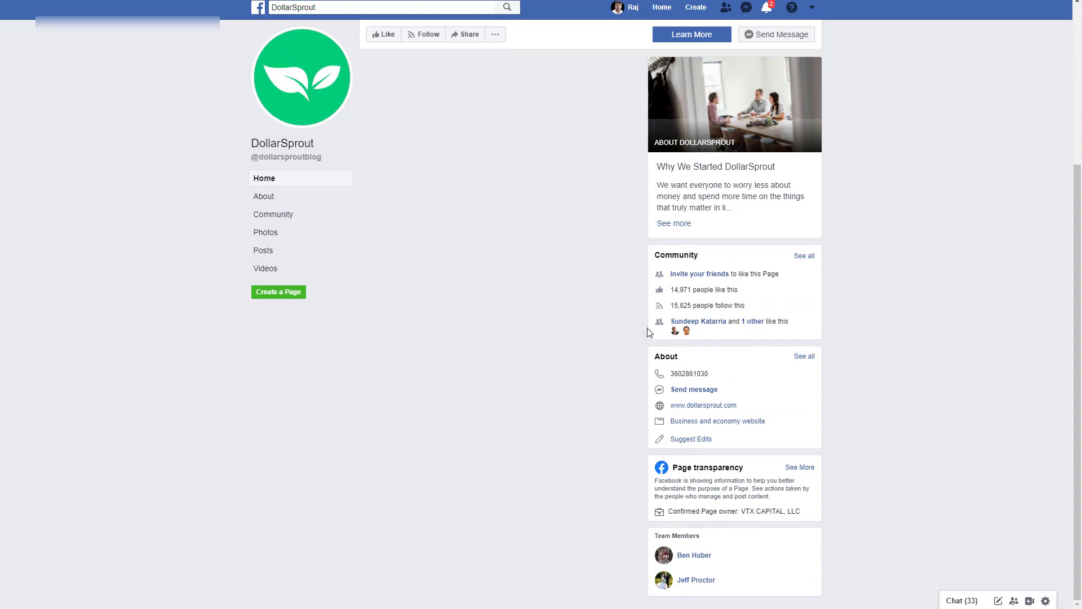
left_click(798, 468)
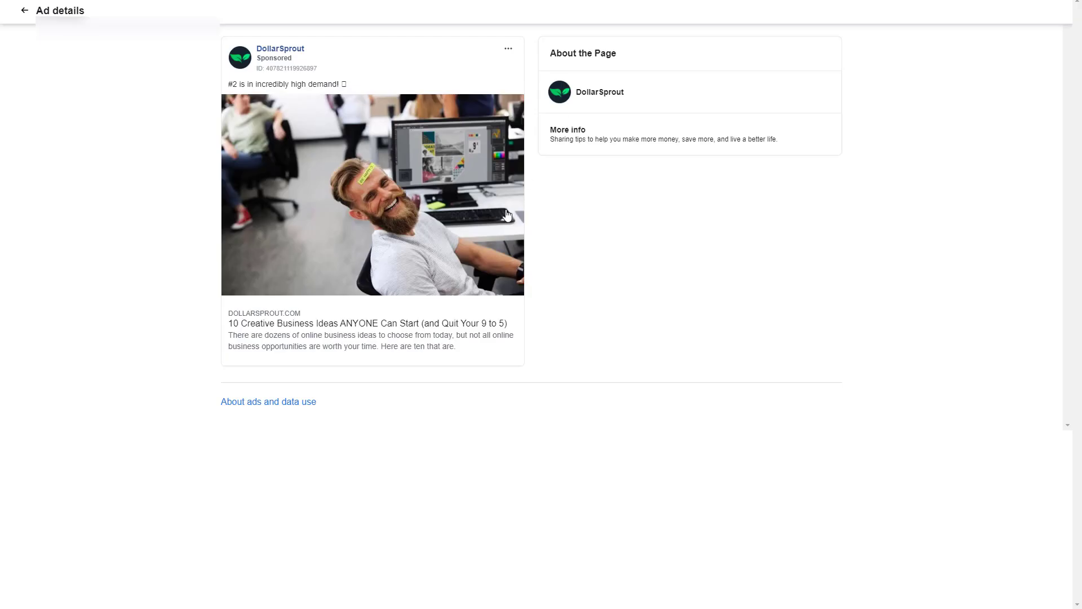
key("Escape")
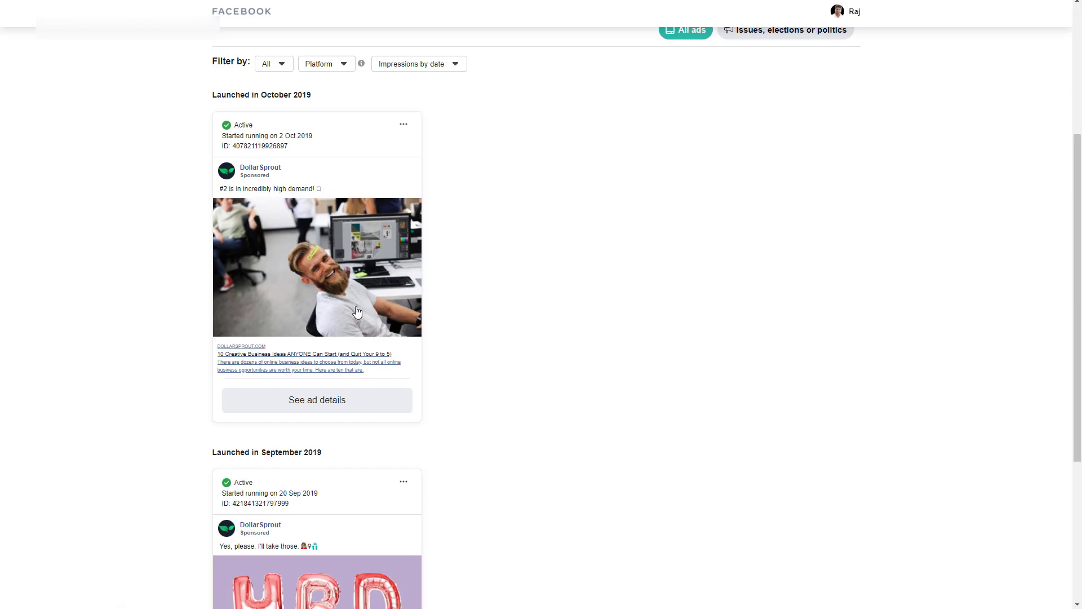
scroll(396, 247, "down", 5)
scroll(417, 339, "up", 4)
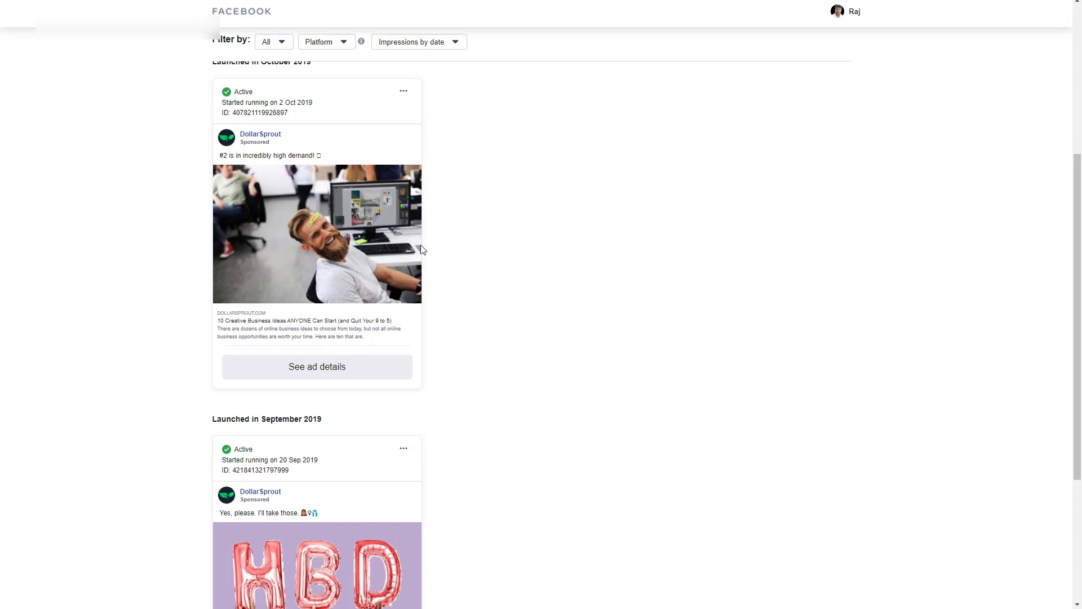
Open DollarSprout's October 2019 ad image on its own, search Google for it and browse the visually similar images.
right_click(367, 219)
left_click(461, 315)
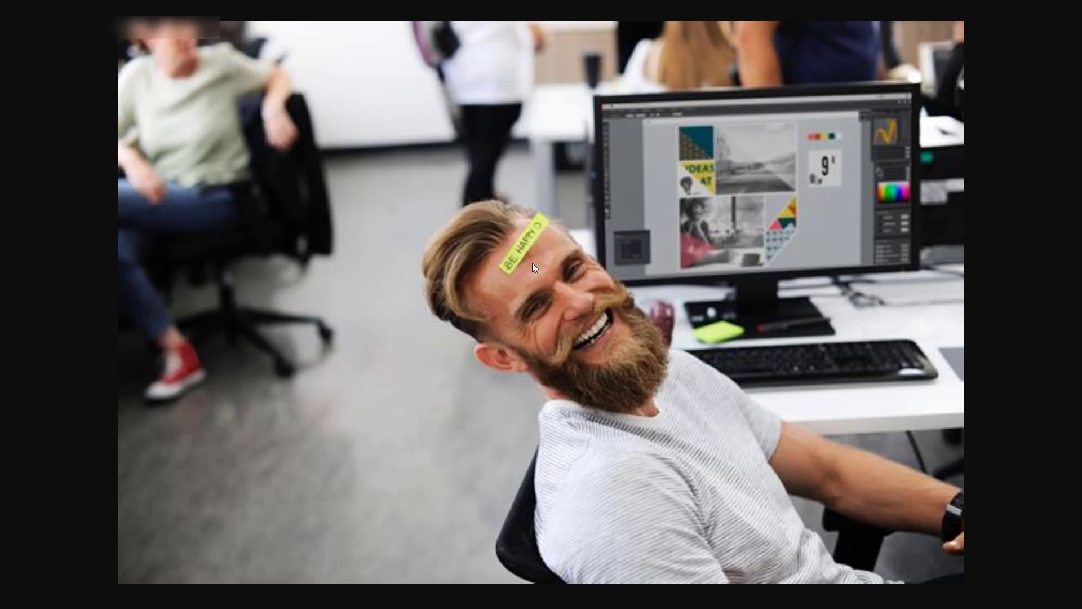
right_click(418, 214)
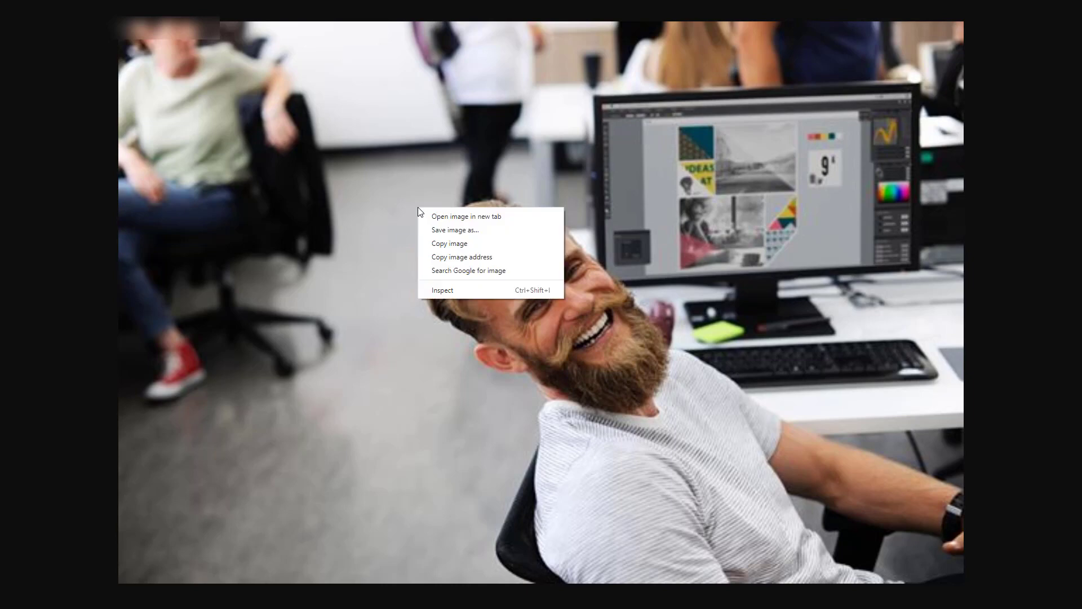
left_click(481, 270)
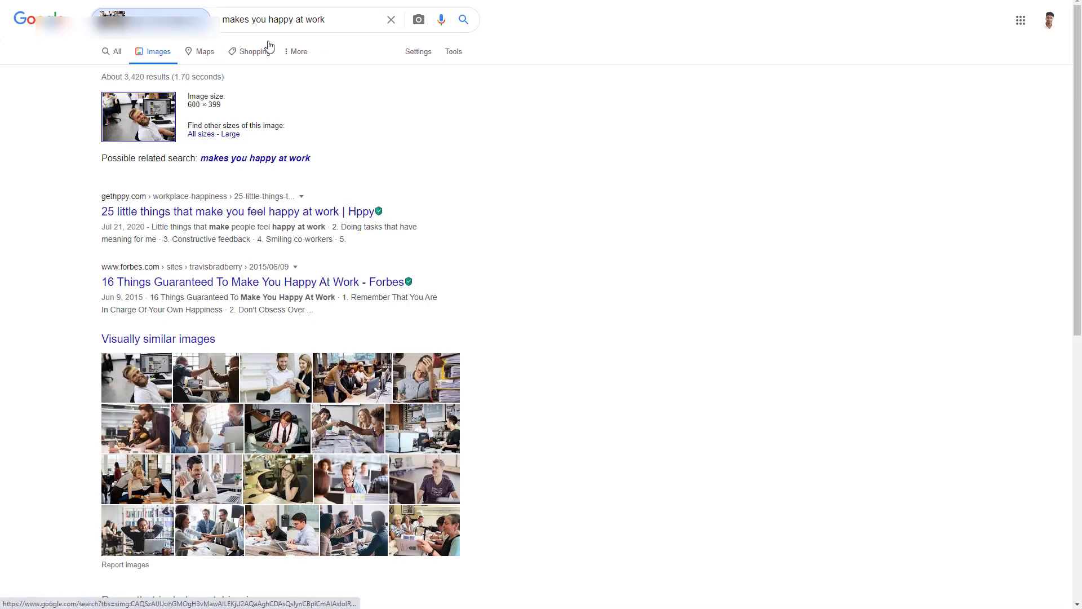
left_click(179, 344)
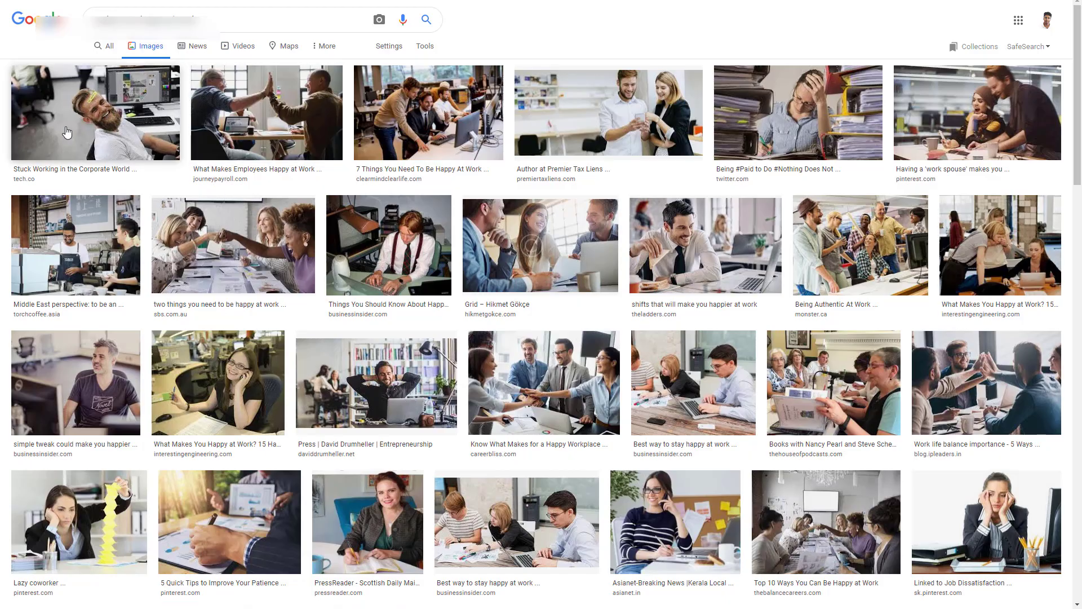
Preview the first three Google image results of office workers and return to the bearded man's photo from Tech.co.
left_click(113, 115)
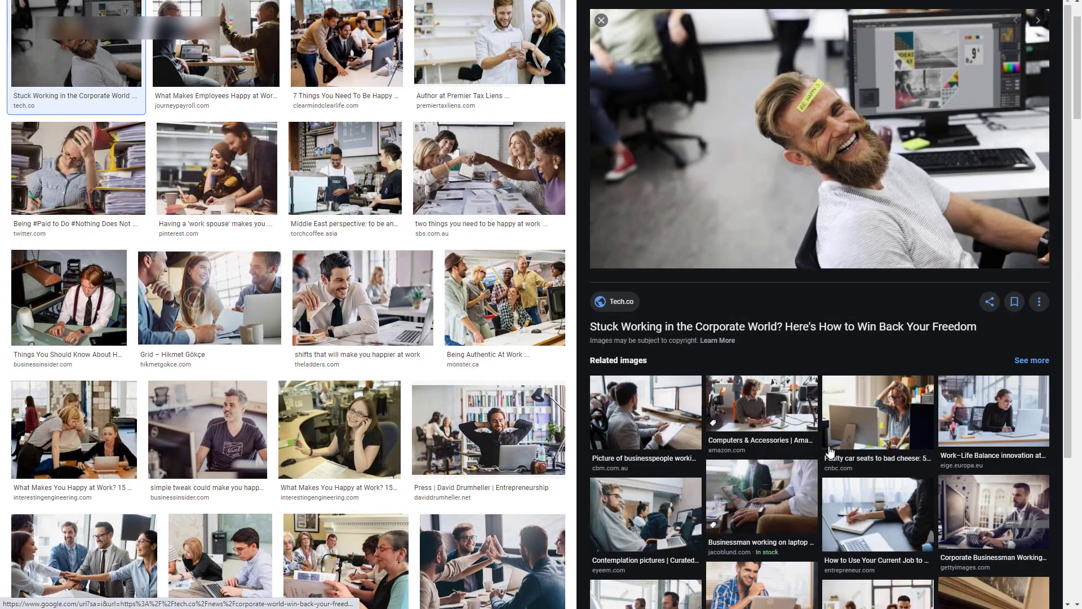
left_click(223, 60)
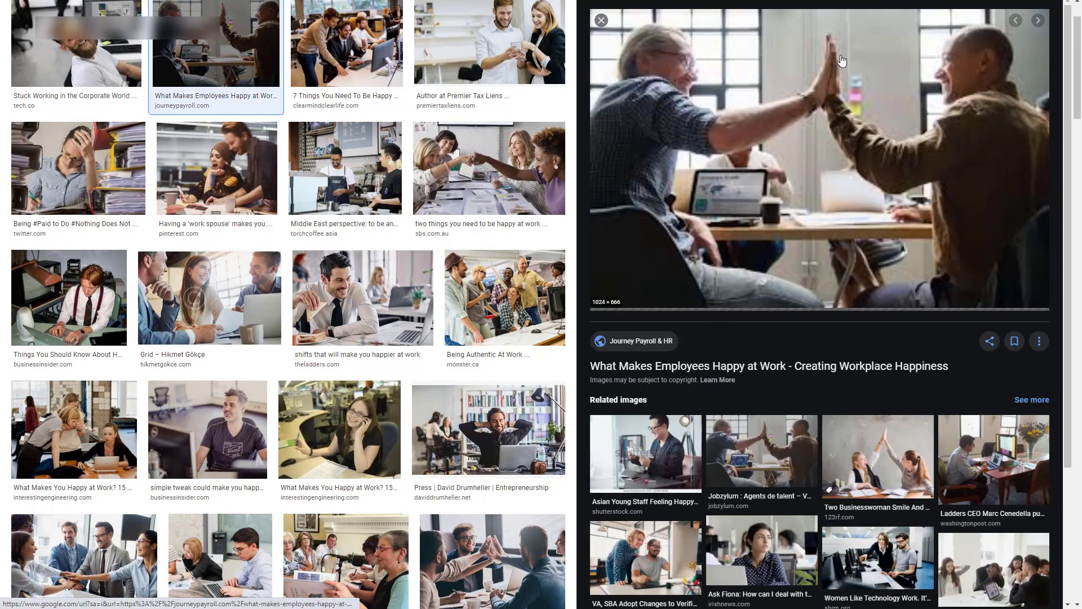
left_click(357, 52)
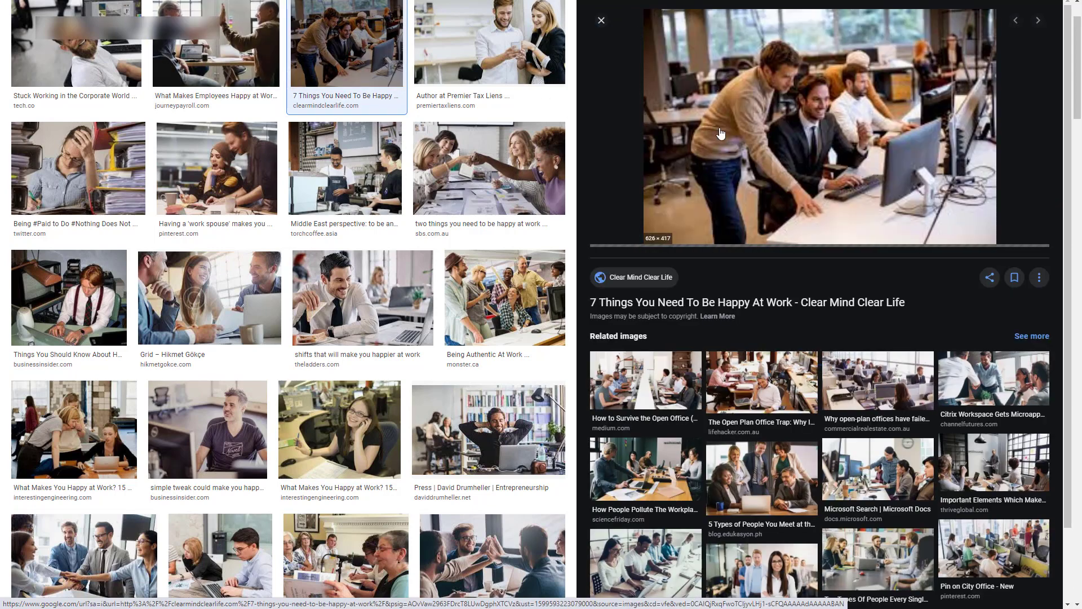
key("Left")
key("Left")
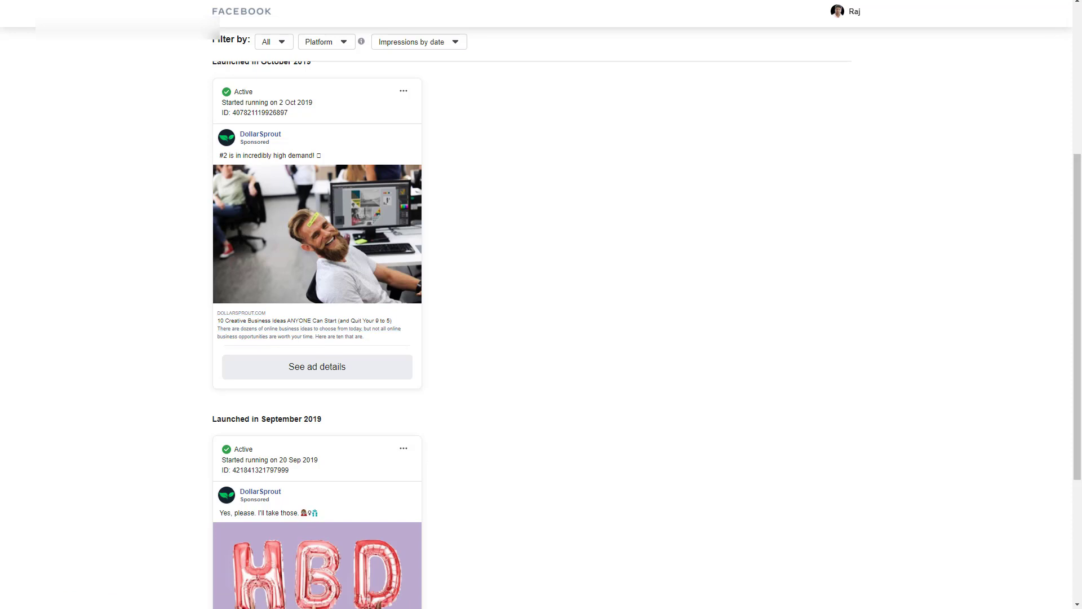
Compare DollarSprout's October 2019 ad with its standalone image and the matching photo in the Google image results.
key("ctrl+Tab")
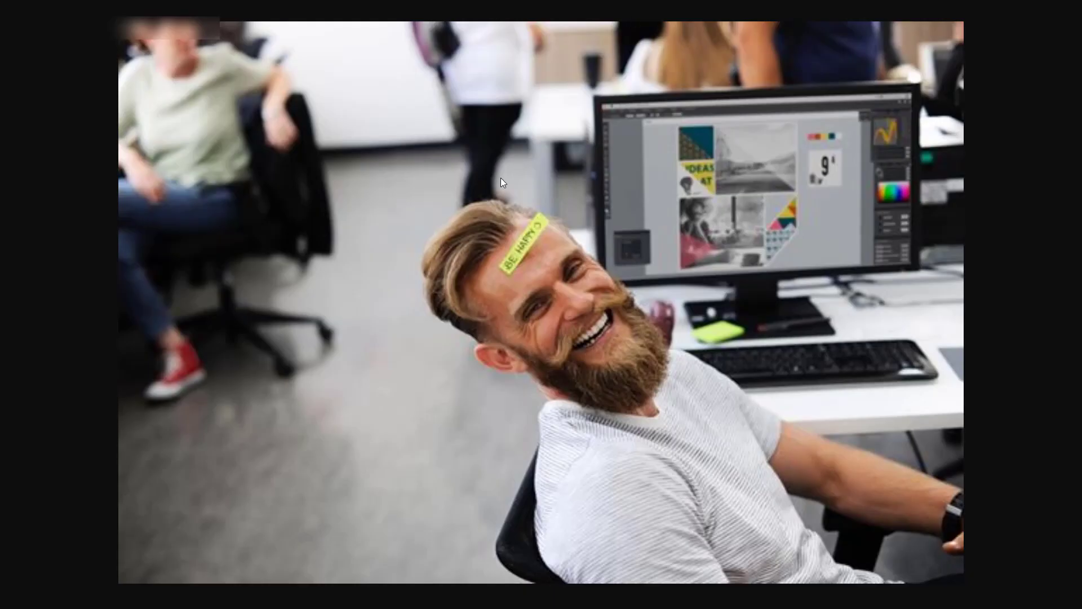
key("ctrl+shift+Tab")
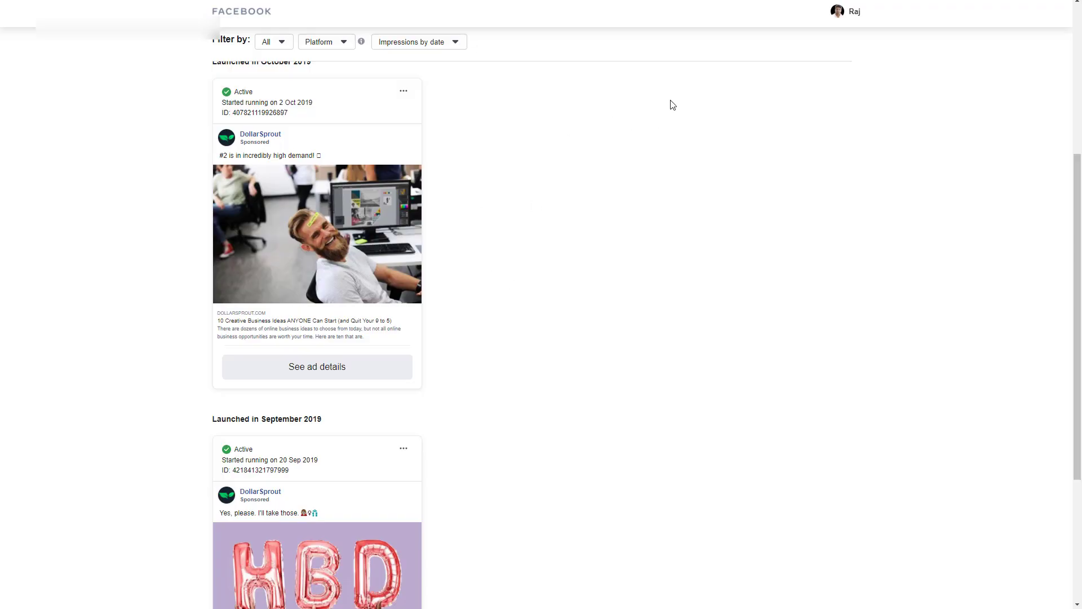
key("ctrl+Tab")
key("ctrl+Tab")
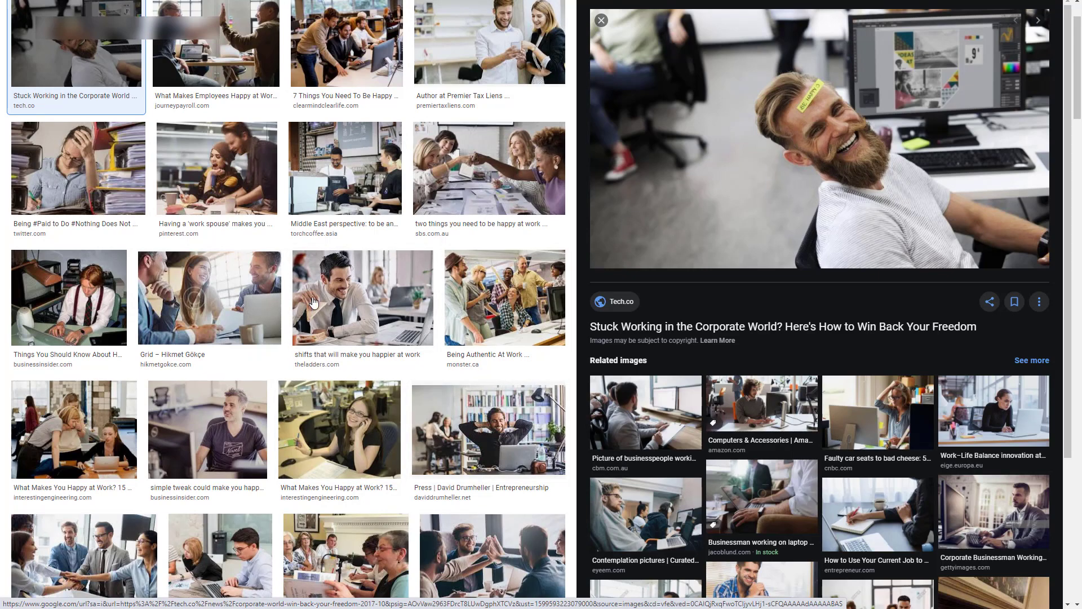
Preview alternative workplace photos for the ad: the man with a sandwich, the high-five and the couple from Premier Tax Liens.
left_click(364, 296)
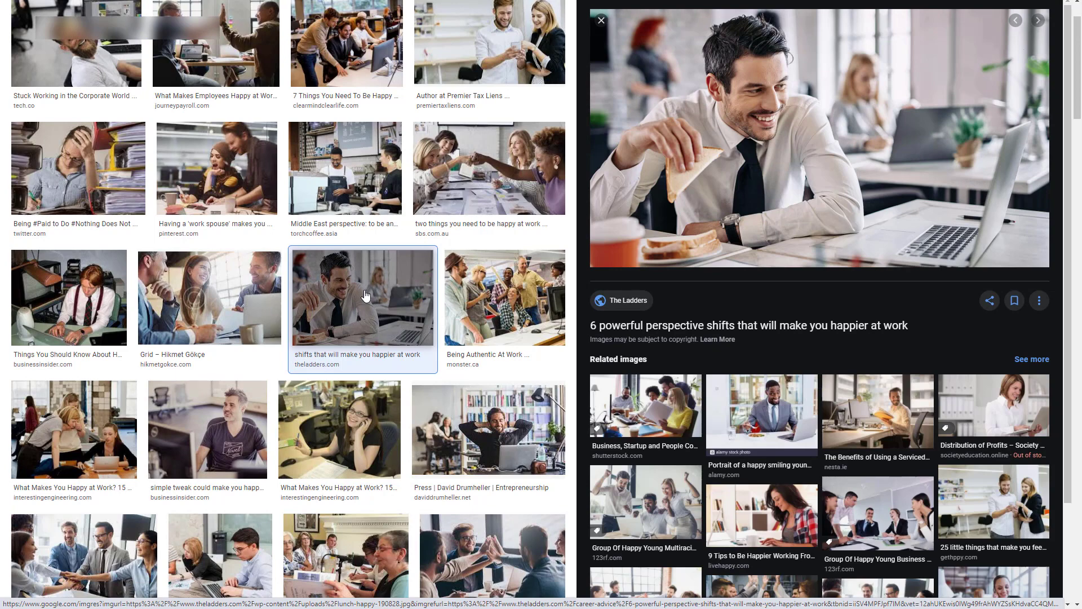
scroll(510, 310, "up", 2)
left_click(229, 125)
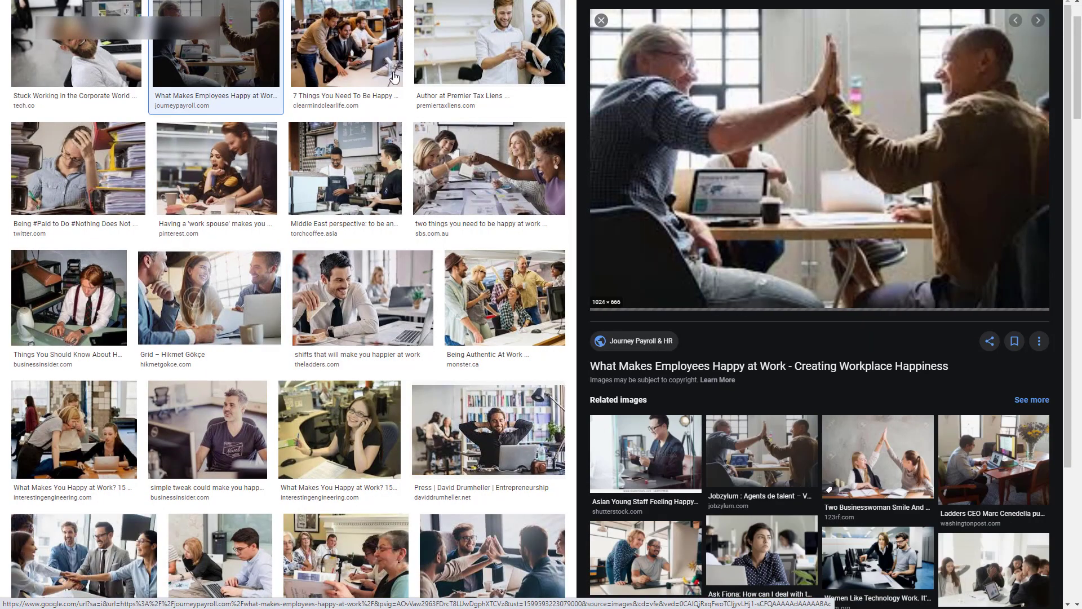
key("Right")
key("Right")
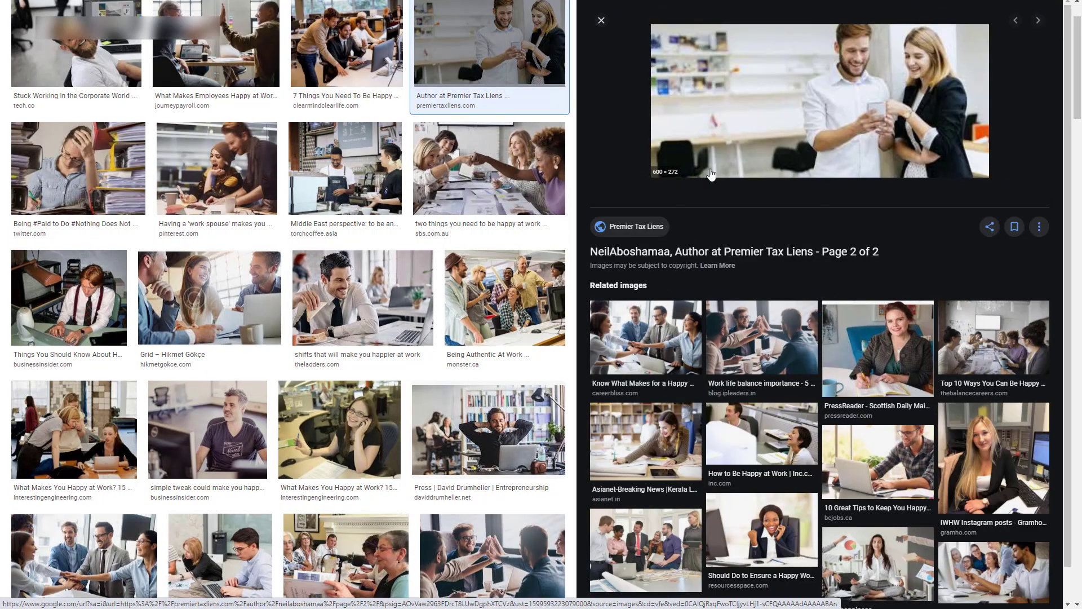
Switch to Facebook Ads Manager and turn on Dynamic Creative for the ad set.
scroll(581, 369, "up", 1)
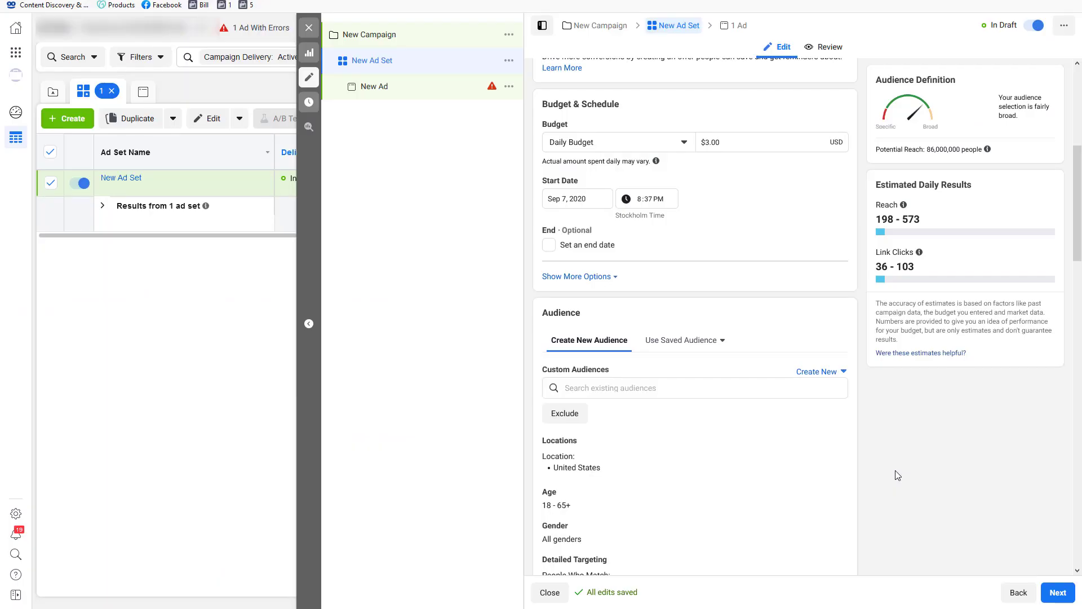
scroll(895, 470, "up", 5)
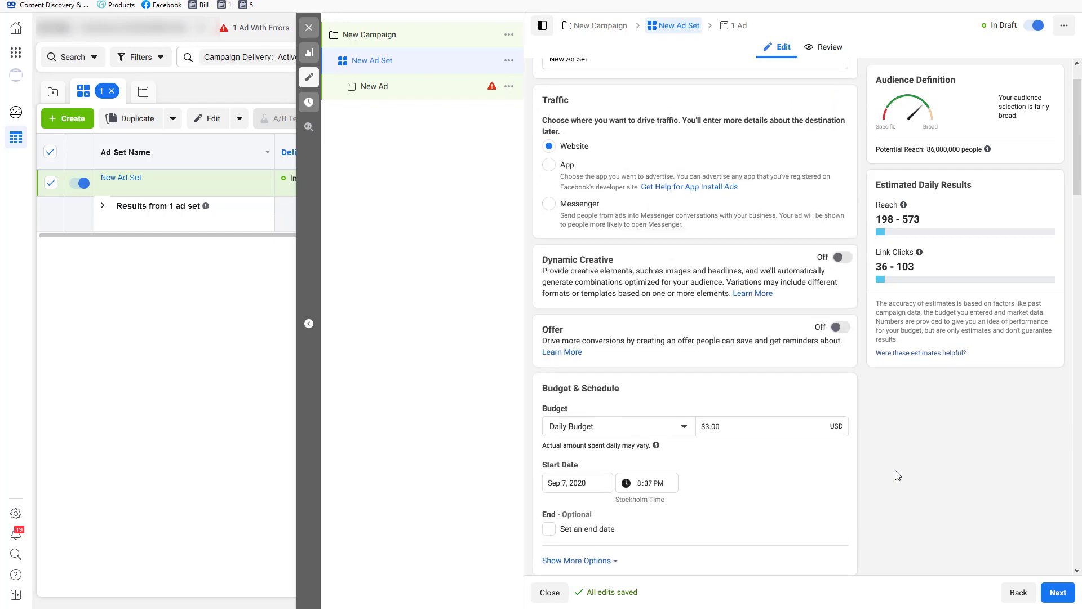
scroll(897, 476, "up", 1)
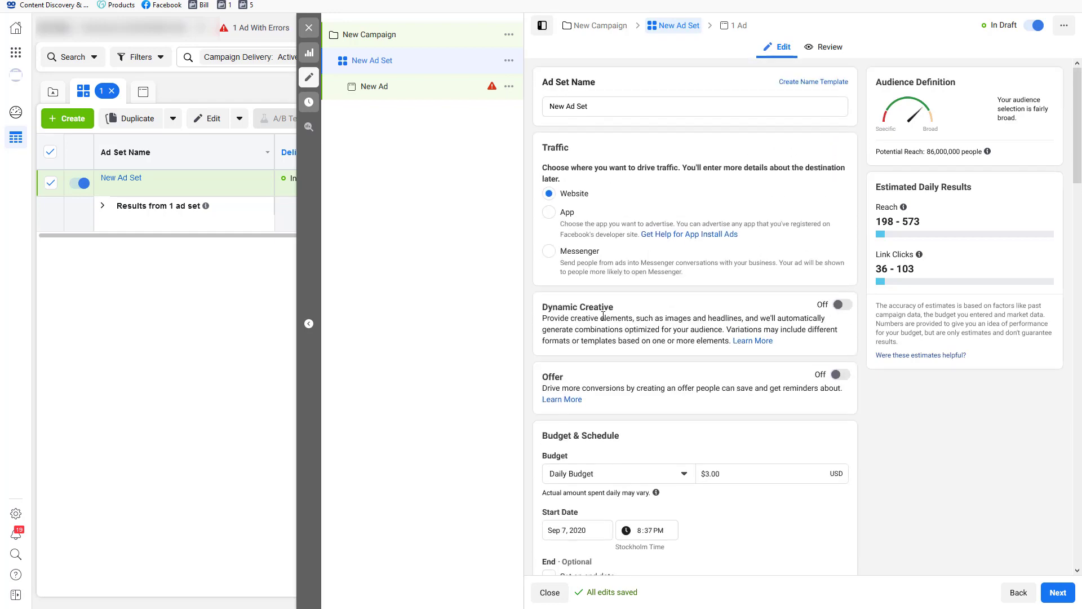
left_click_drag(563, 309, 641, 340)
left_click(664, 332)
left_click(840, 307)
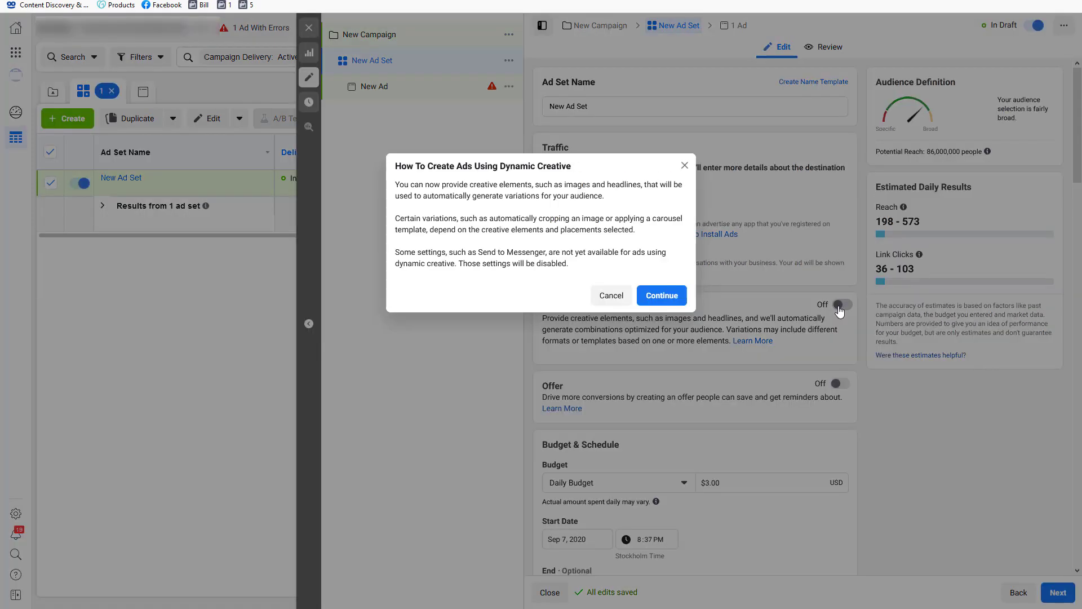
left_click(662, 296)
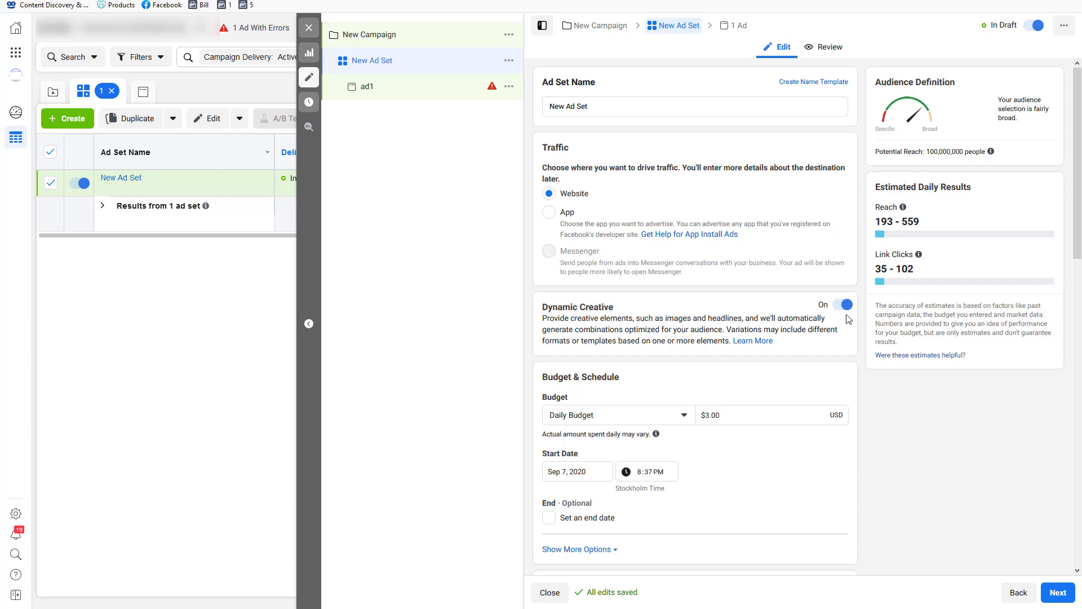
Open ad1 at the ad level and review its format, uploaded images, primary text, headline, description and website URL fields.
left_click(1059, 593)
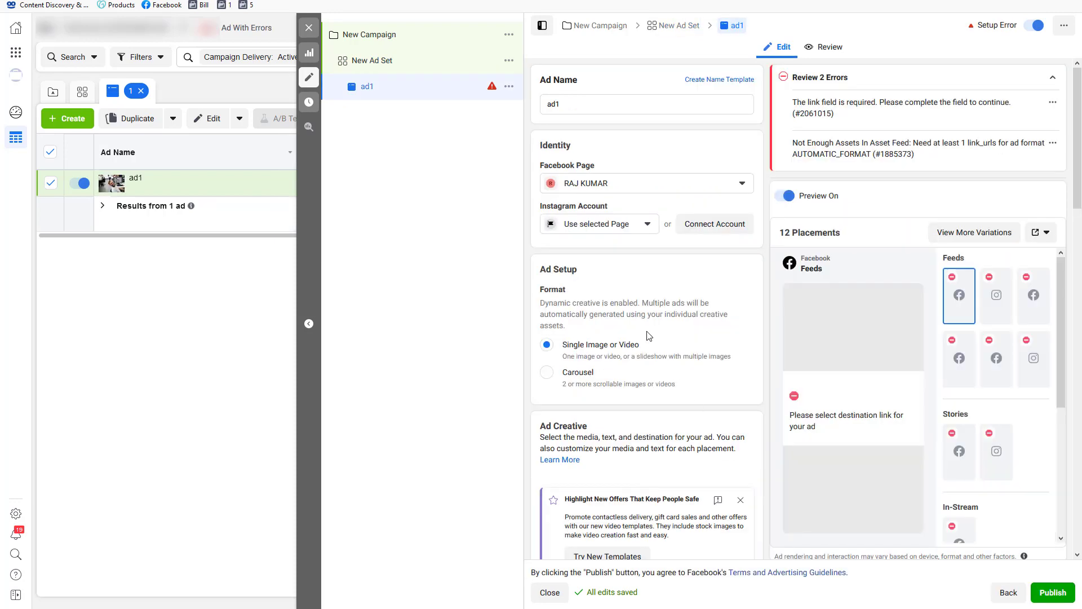
scroll(648, 335, "down", 3)
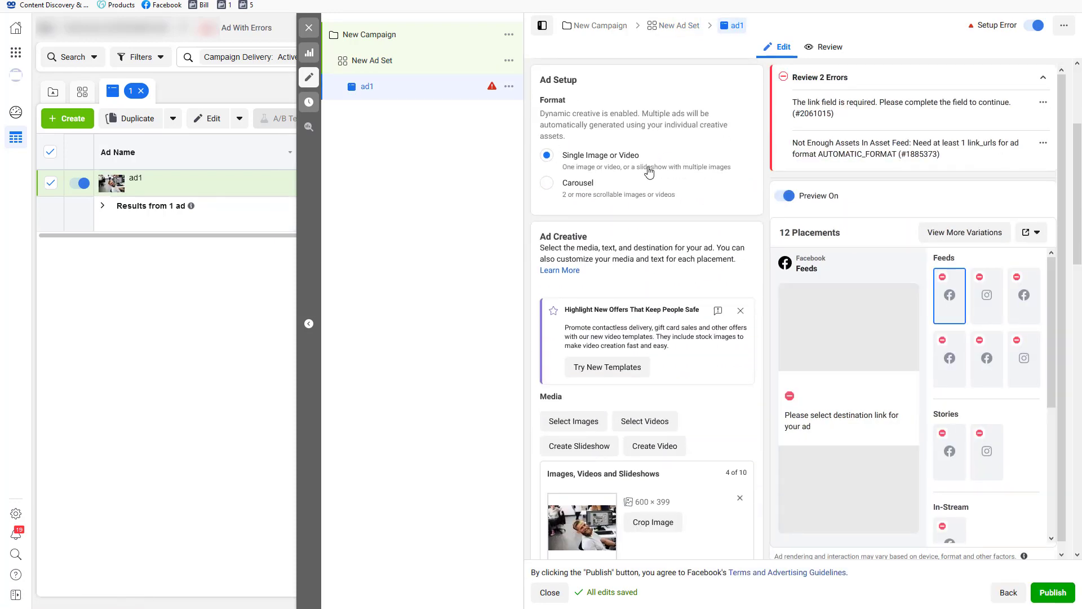
scroll(586, 358, "down", 2)
scroll(586, 359, "down", 2)
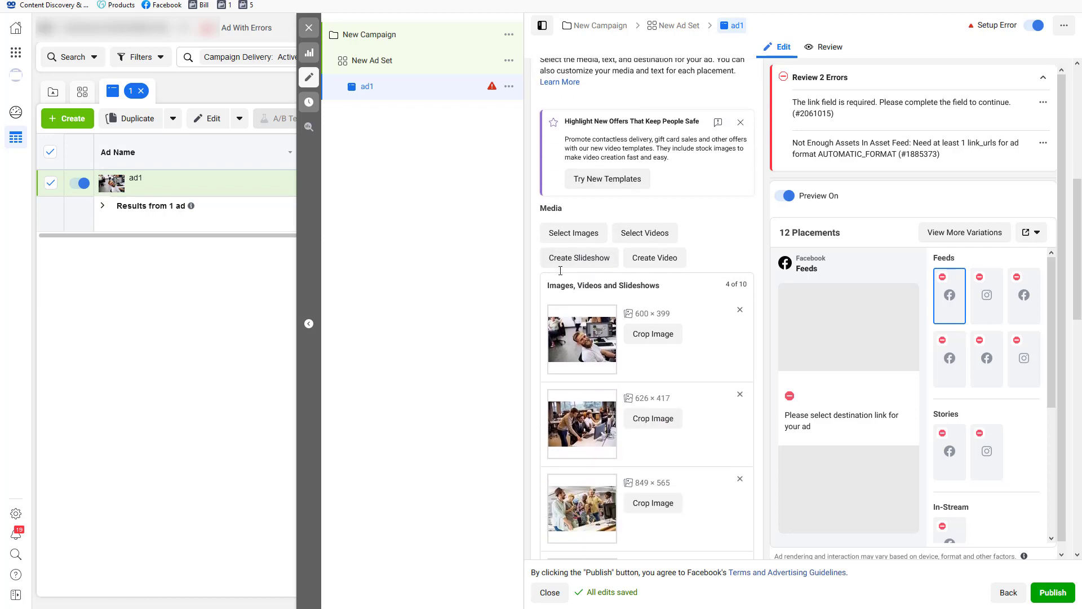
scroll(659, 332, "down", 2)
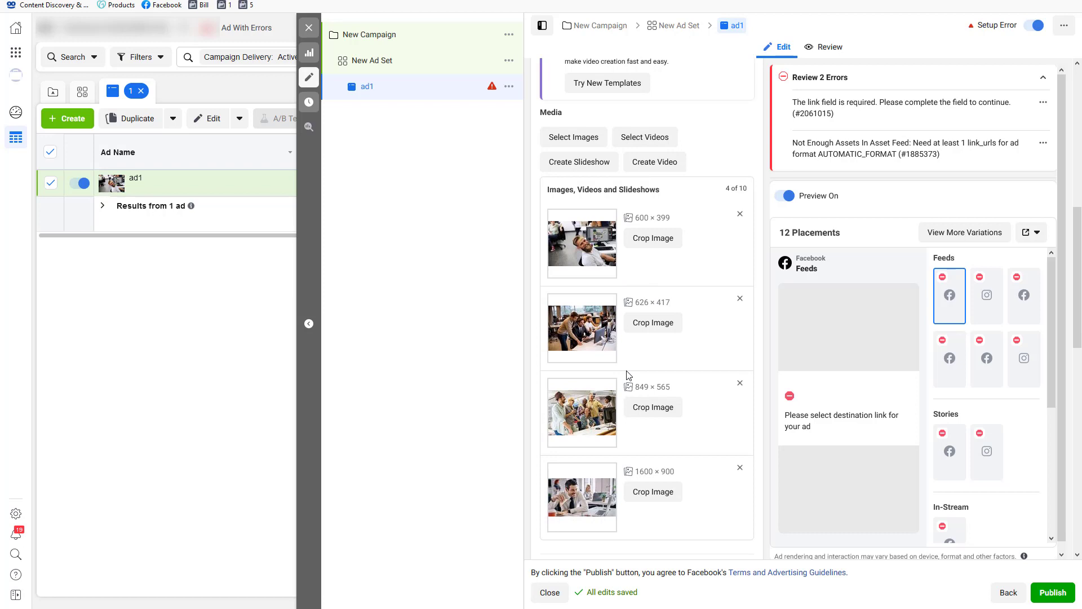
scroll(629, 375, "down", 1)
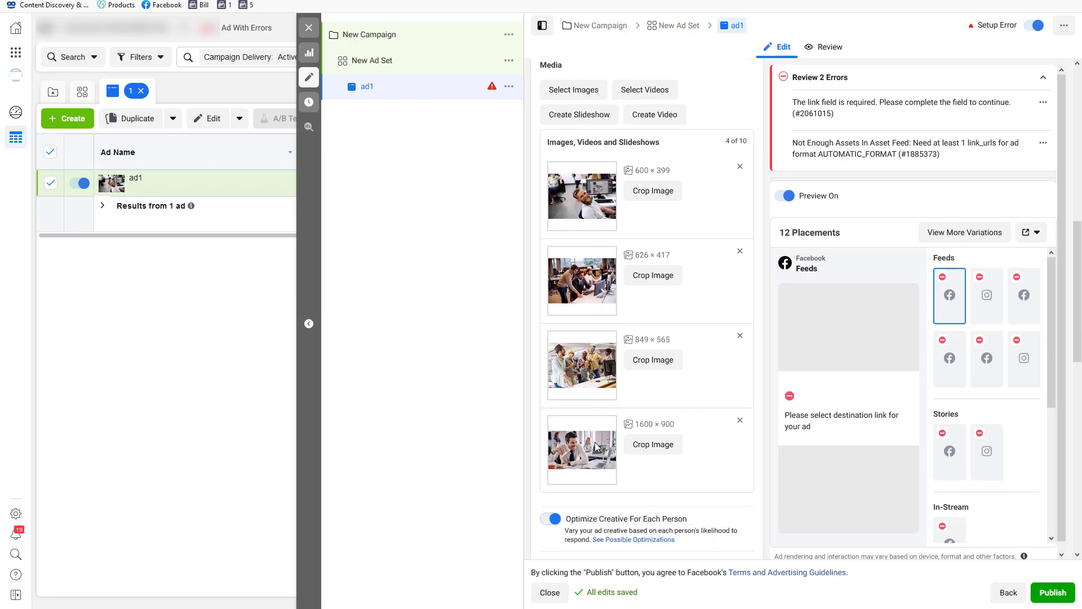
scroll(592, 461, "down", 1)
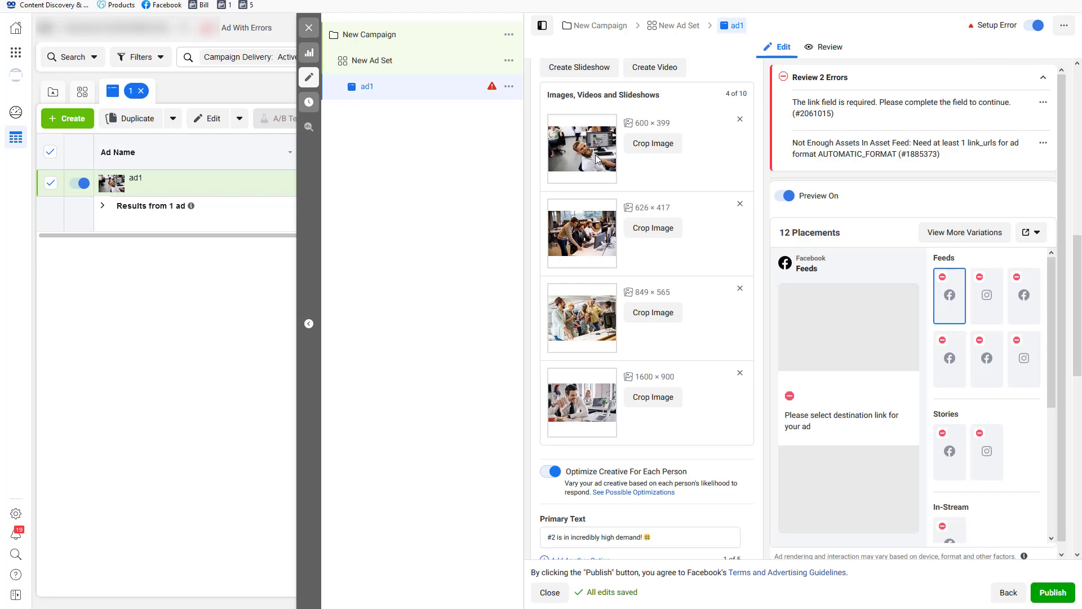
scroll(631, 249, "down", 4)
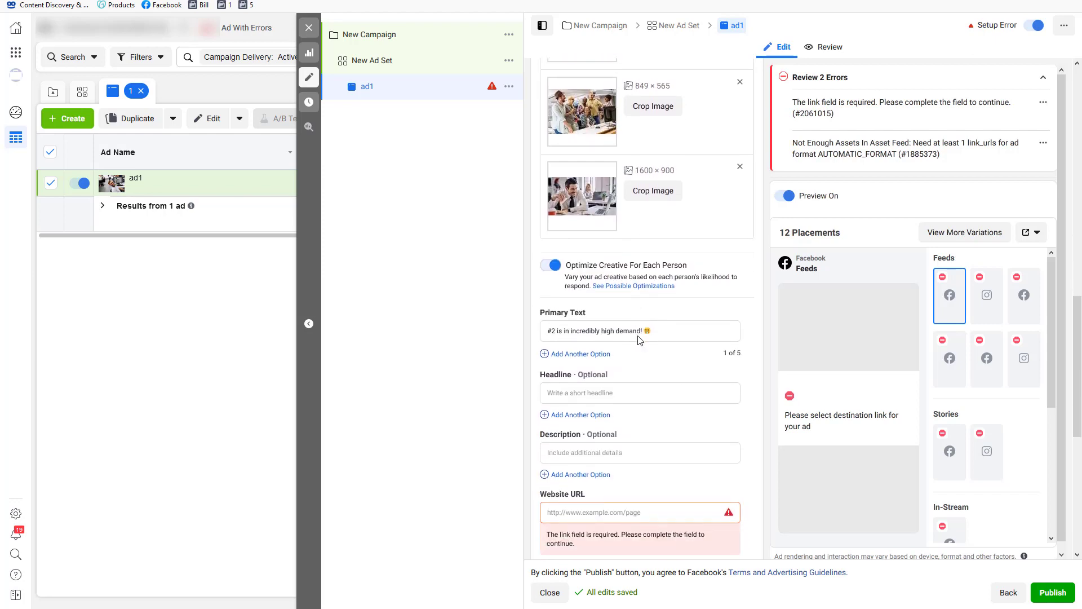
scroll(639, 340, "down", 1)
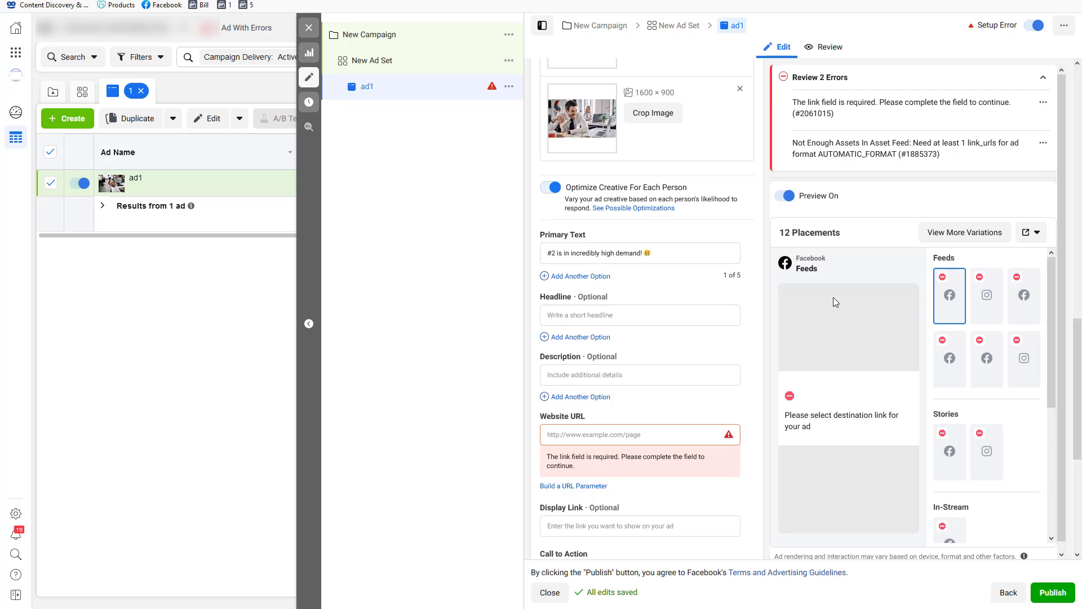
Add two more primary text options to ad1.
mouse_move(802, 289)
left_click(583, 277)
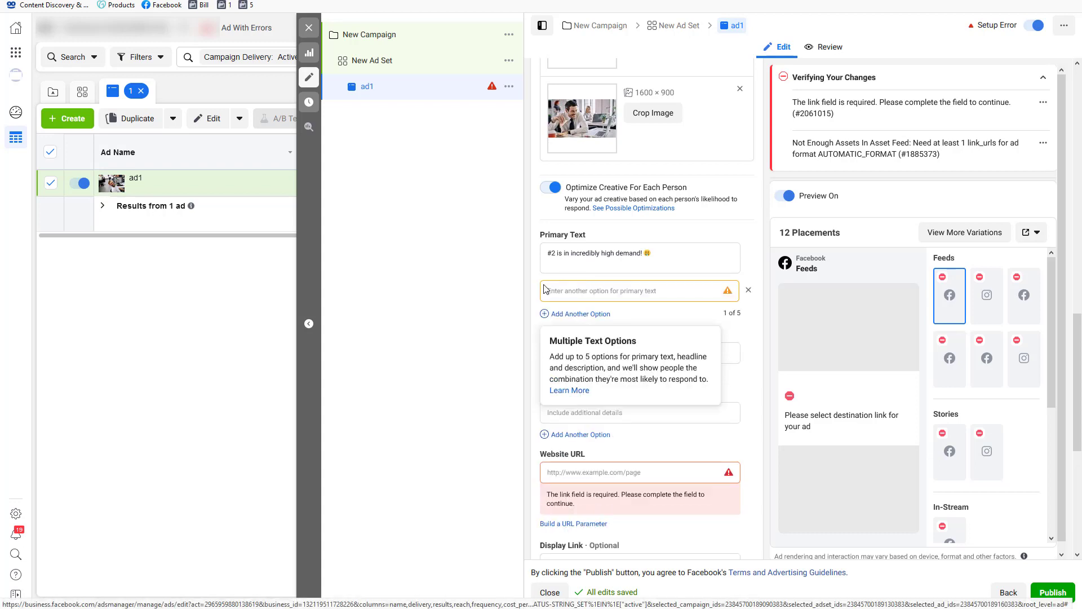
left_click(570, 314)
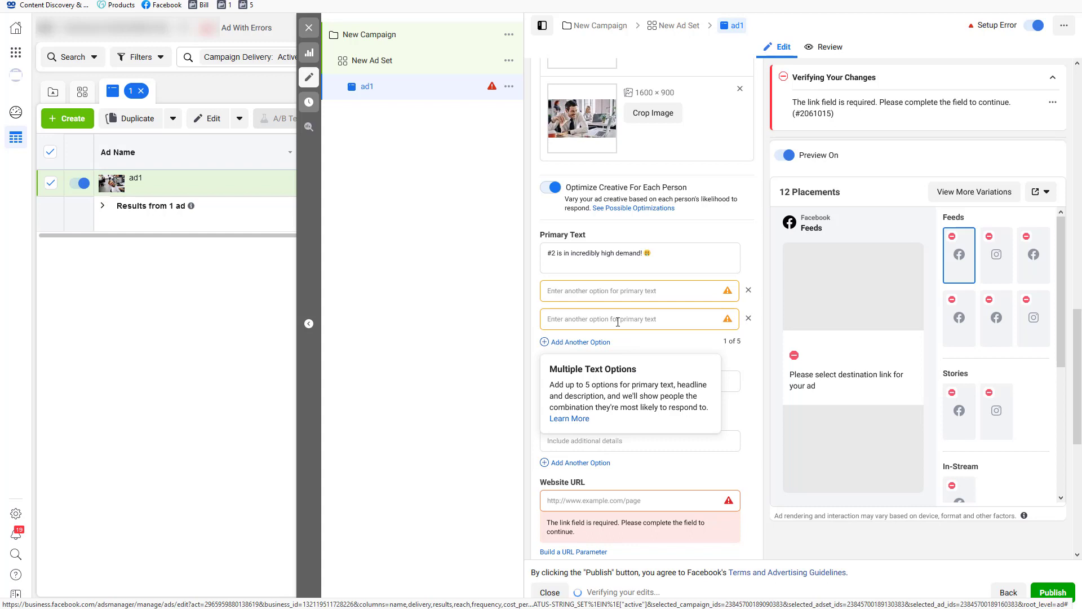
Copy the primary text "#2 is in incredibly high demand!" with its emoji into both additional primary text options.
triple_click(600, 255)
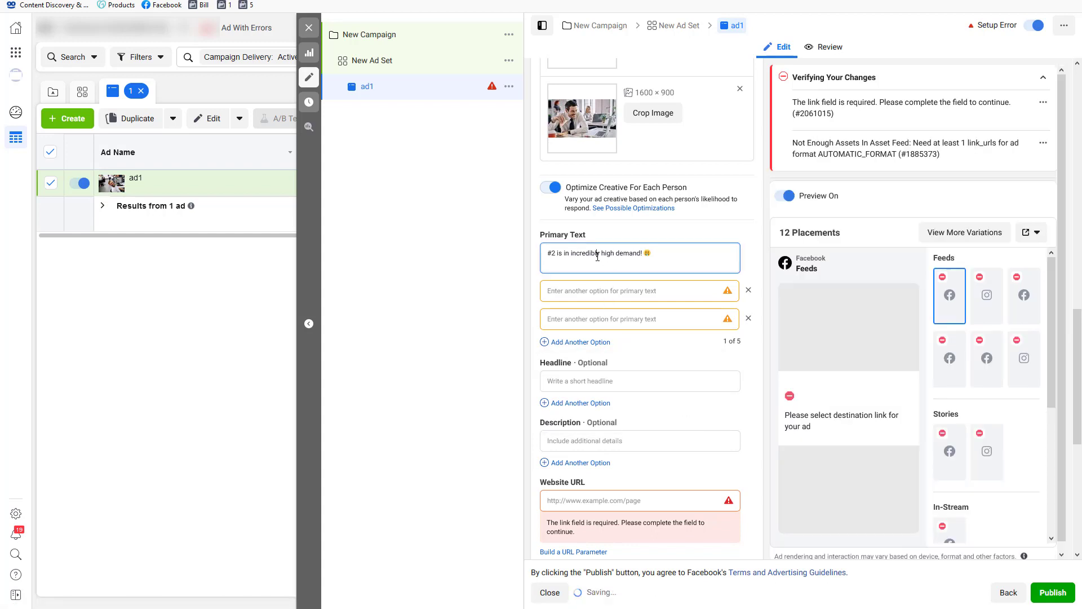
key("ctrl+c")
left_click(606, 289)
key("ctrl+v")
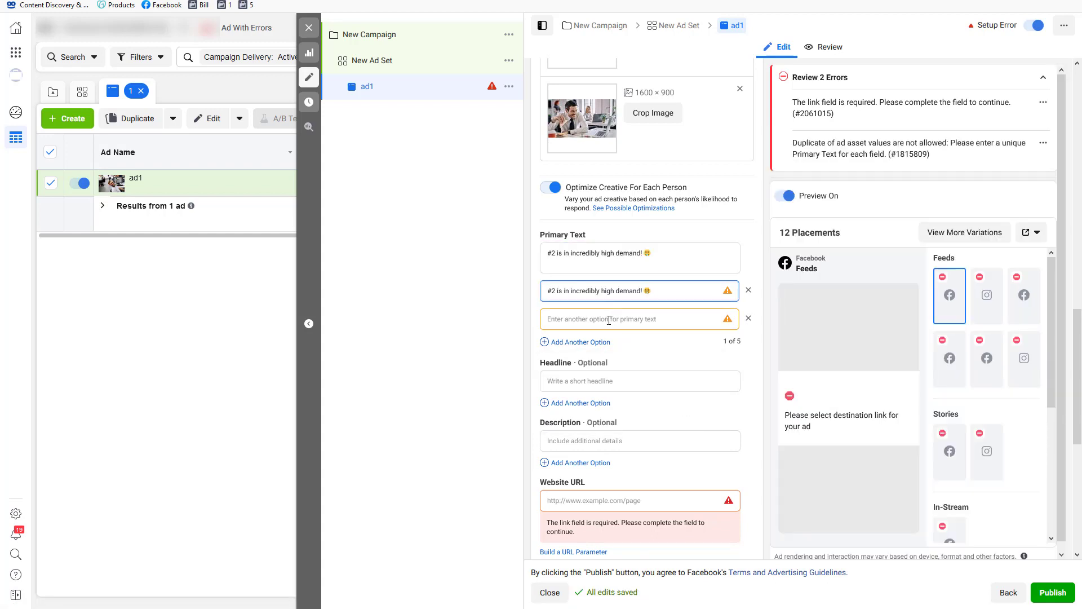
left_click(609, 325)
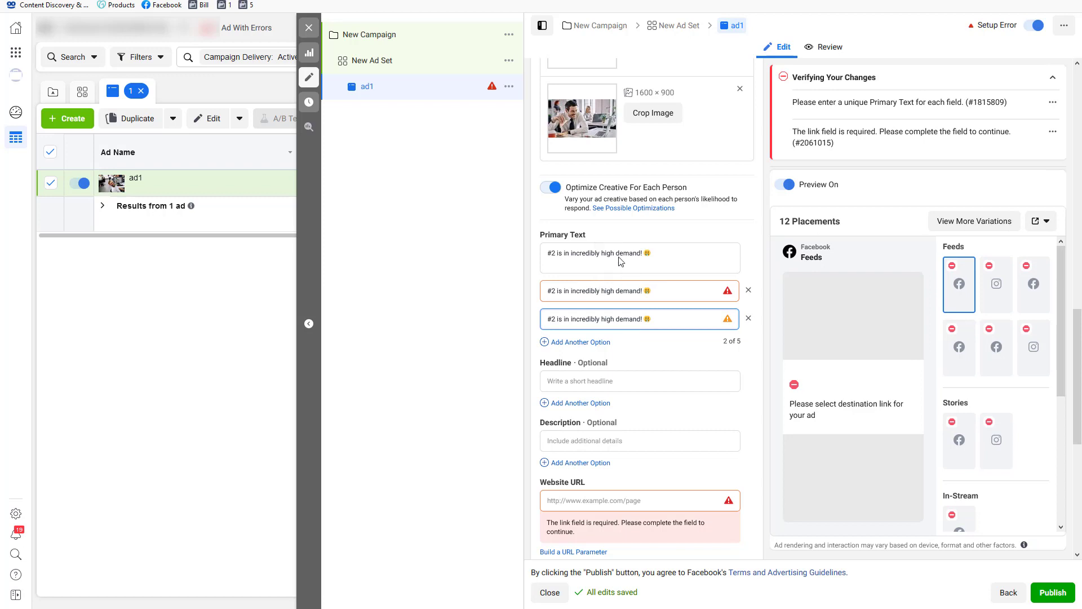
key("ctrl+v")
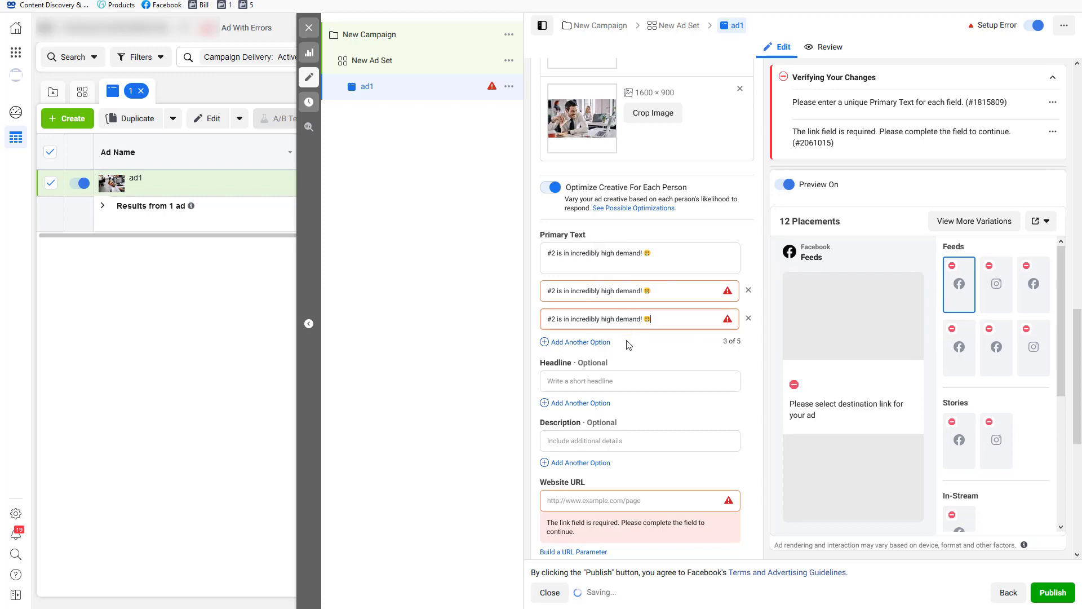
Check the error on the duplicate primary text options and the wording that could be varied, and close the ad editor.
mouse_move(726, 327)
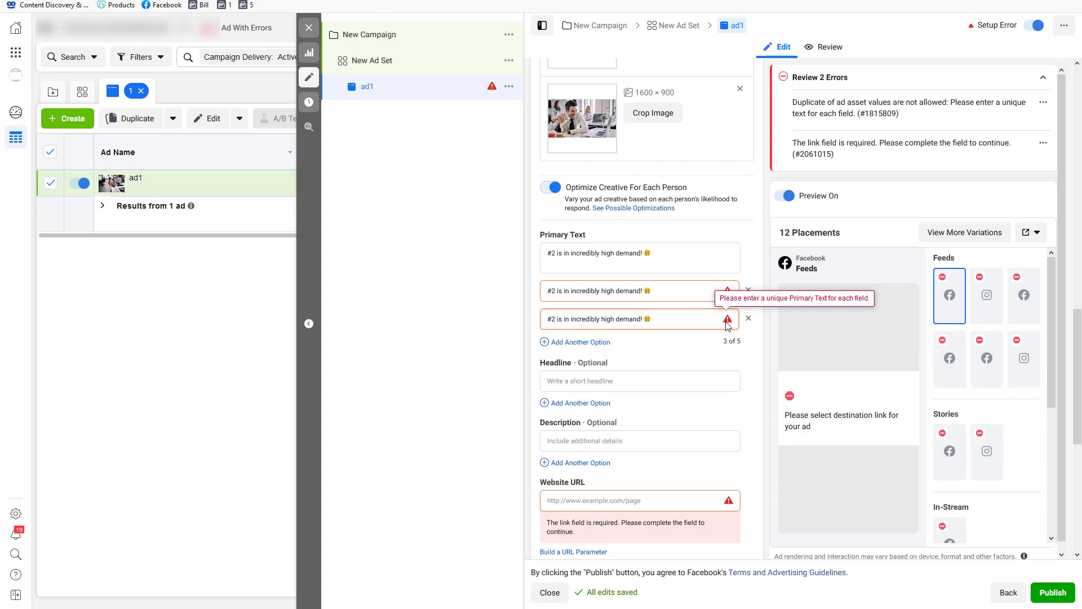
left_click(657, 319)
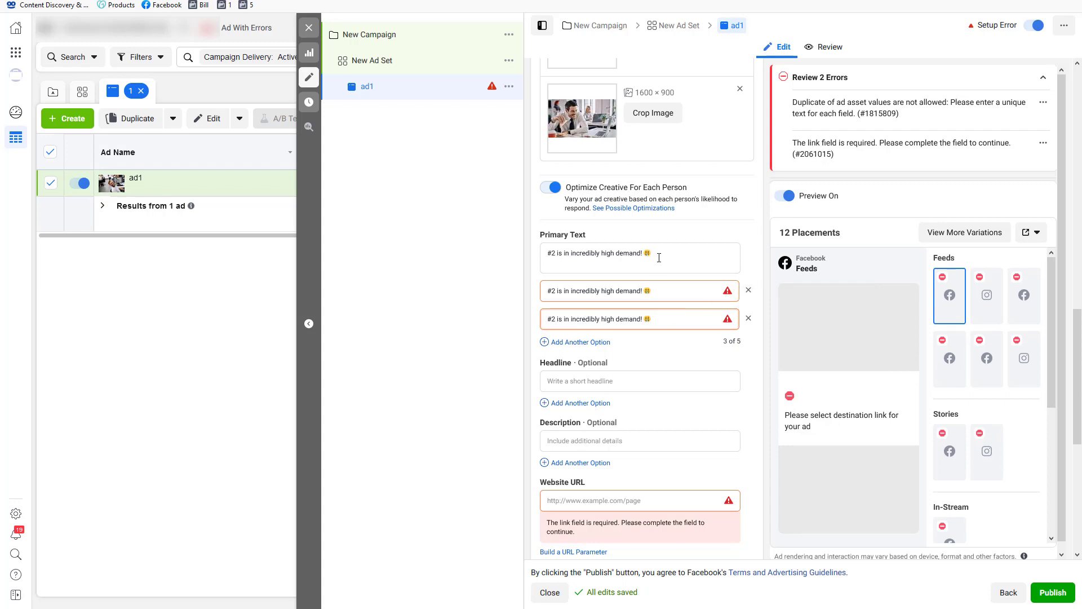
left_click_drag(659, 258, 591, 254)
left_click(656, 305)
left_click_drag(653, 291, 597, 293)
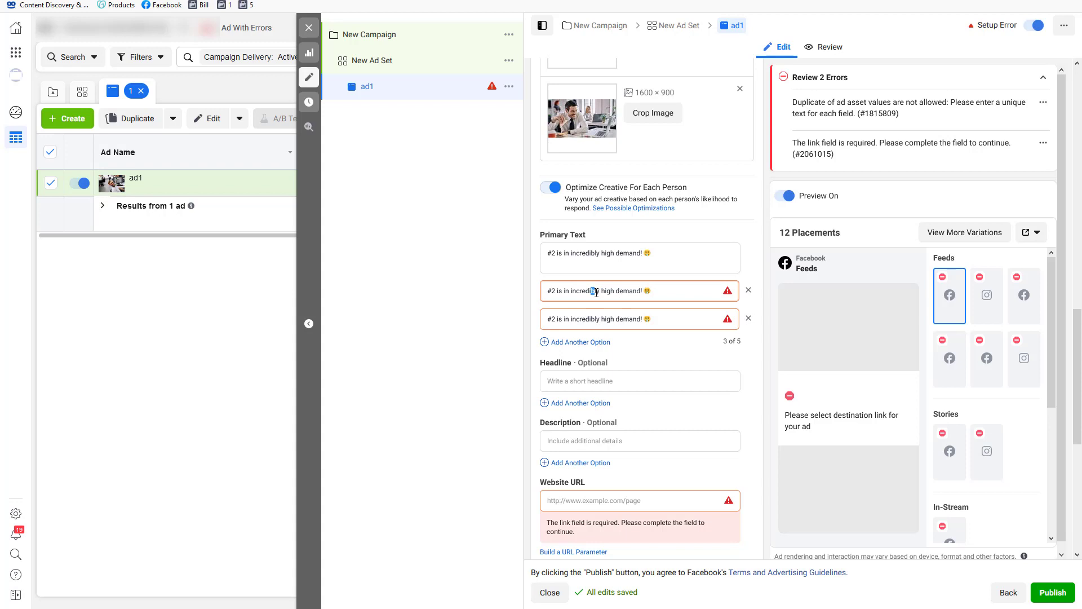
double_click(610, 319)
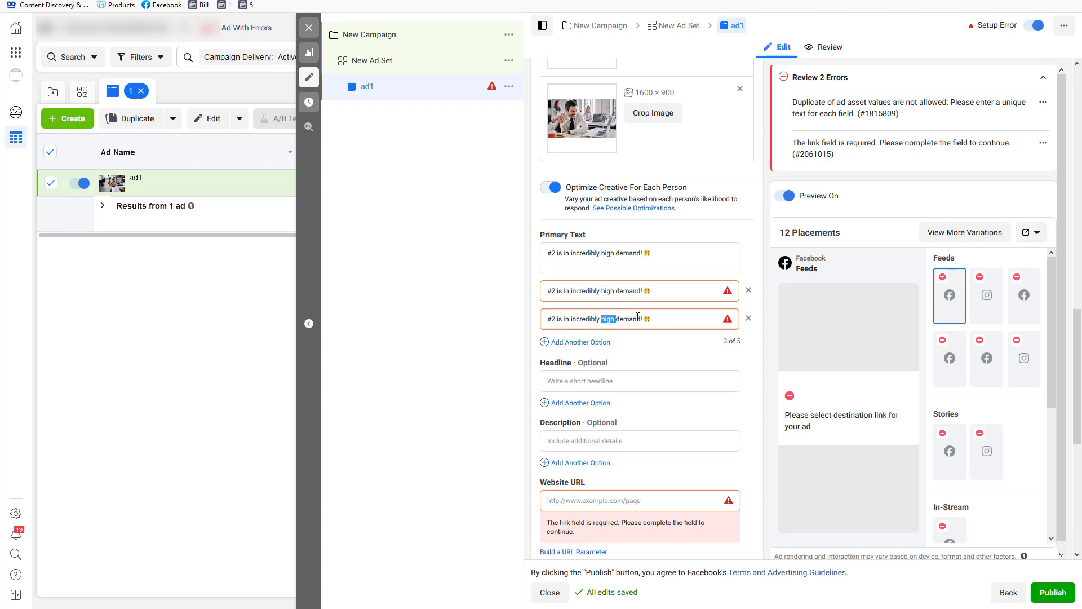
scroll(763, 423, "up", 3)
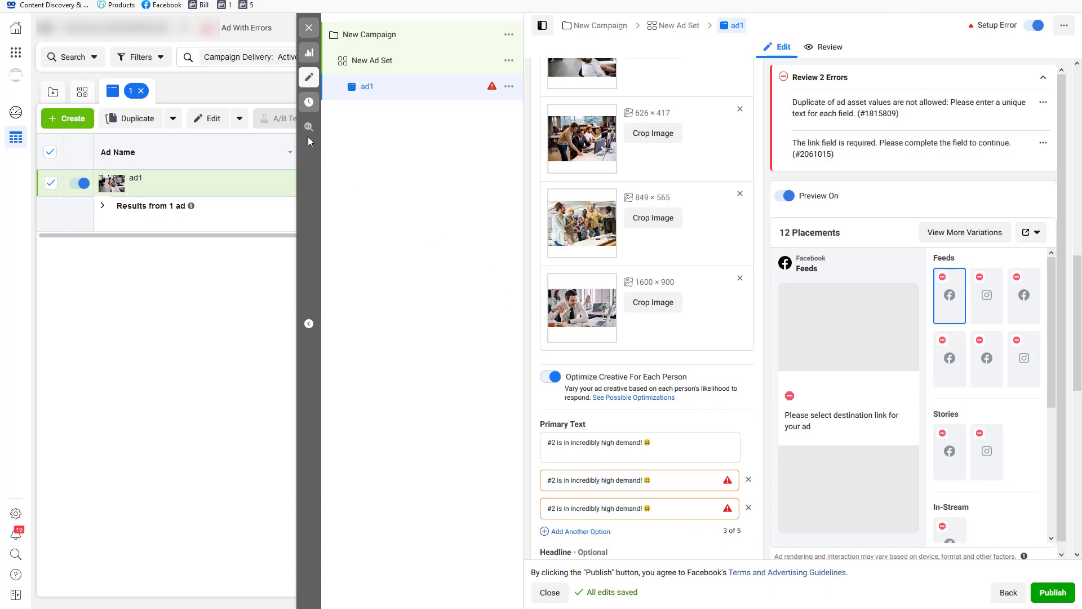
left_click(309, 28)
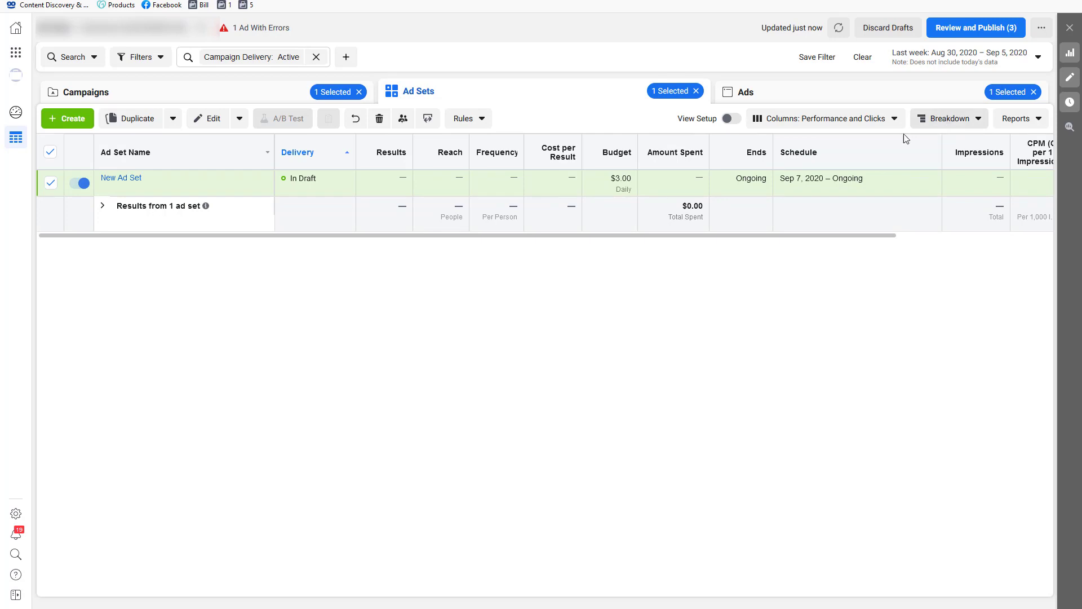
Look at the available breakdown options for New Ad Set, including By Action, without applying one.
left_click(949, 125)
mouse_move(868, 160)
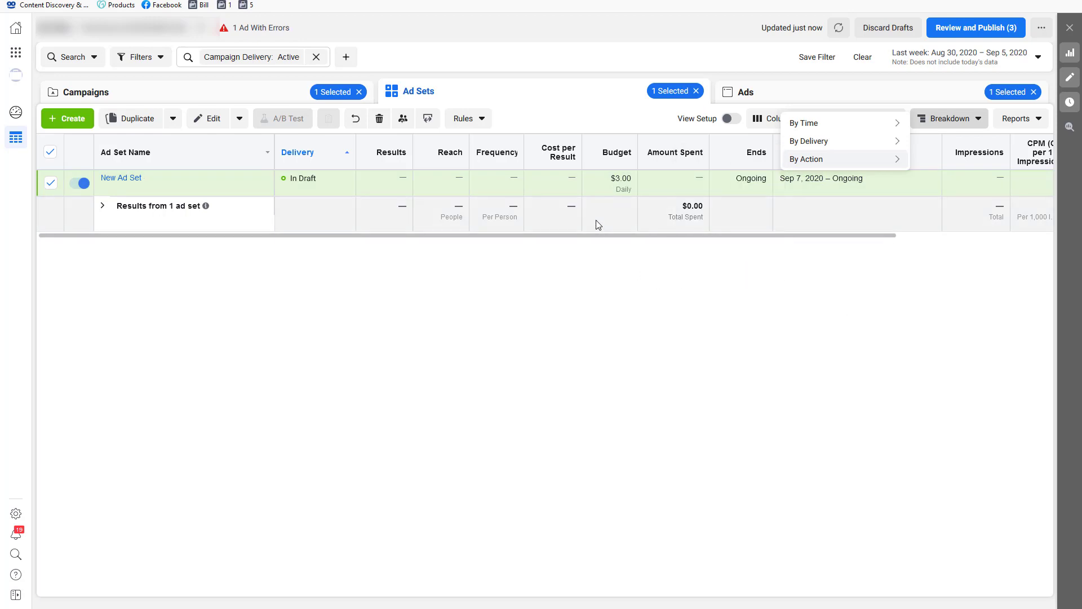
left_click(692, 310)
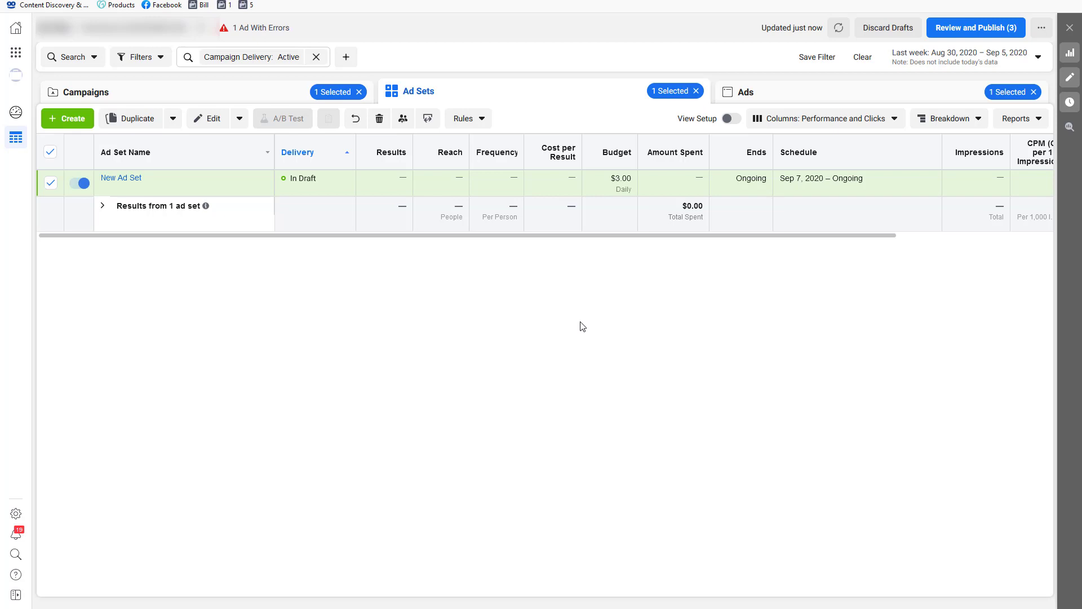
Remove the active campaign delivery filter and check the link click-through rate of the Traffic - Copy campaign.
left_click(317, 57)
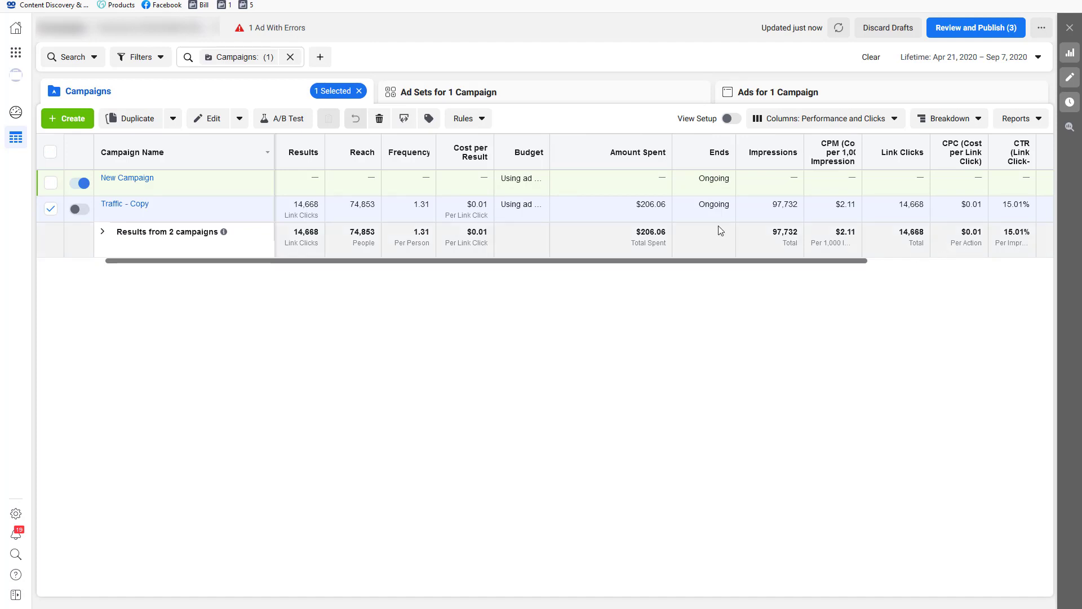
double_click(1018, 204)
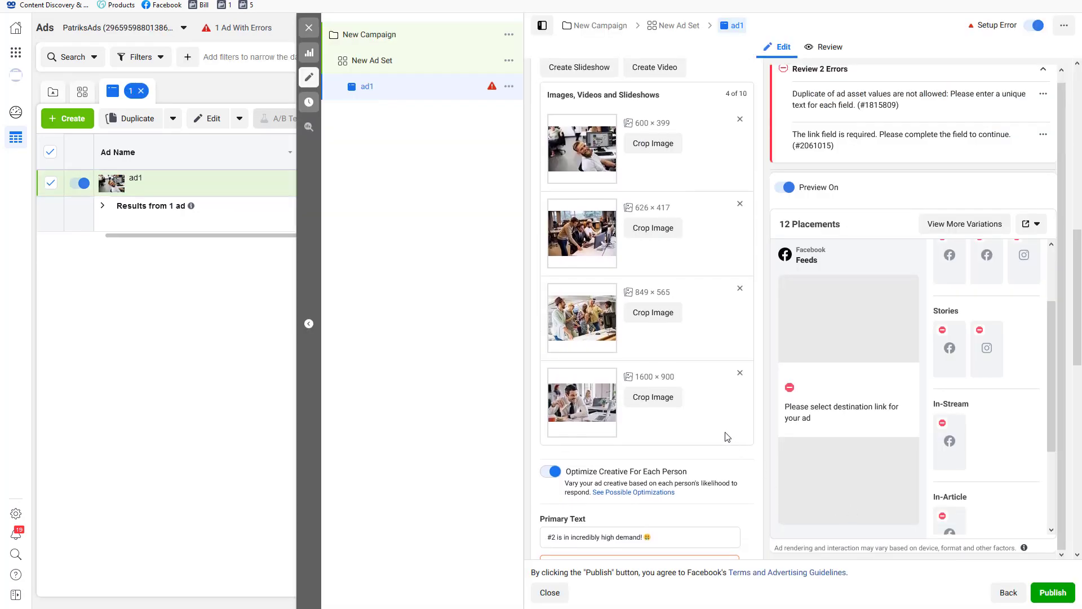
Review ad1's images, text options, website URL, display link and call to action ahead of publishing.
scroll(689, 408, "down", 6)
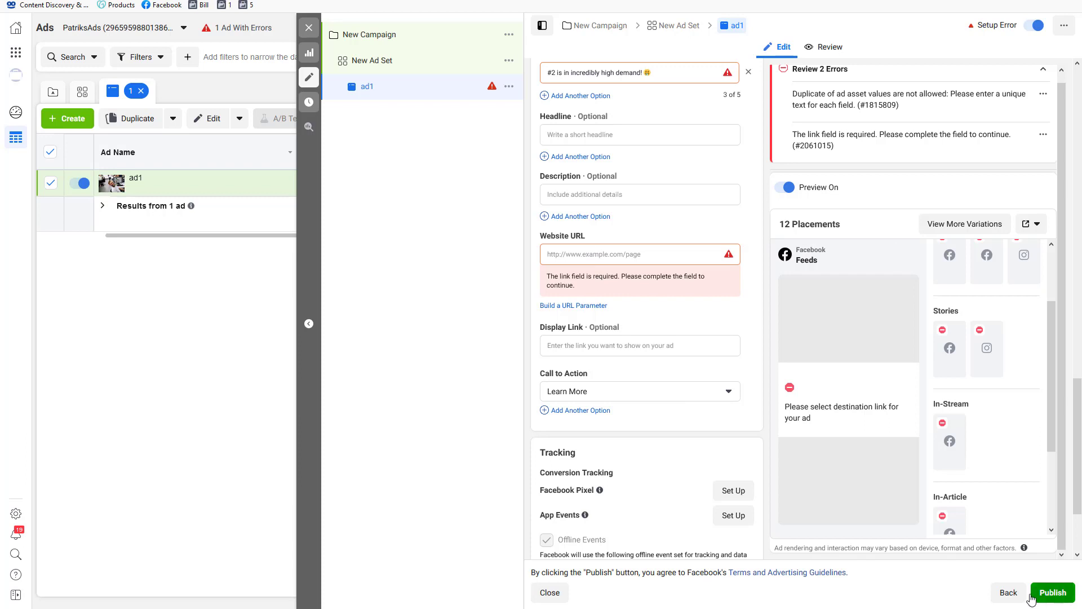
mouse_move(789, 477)
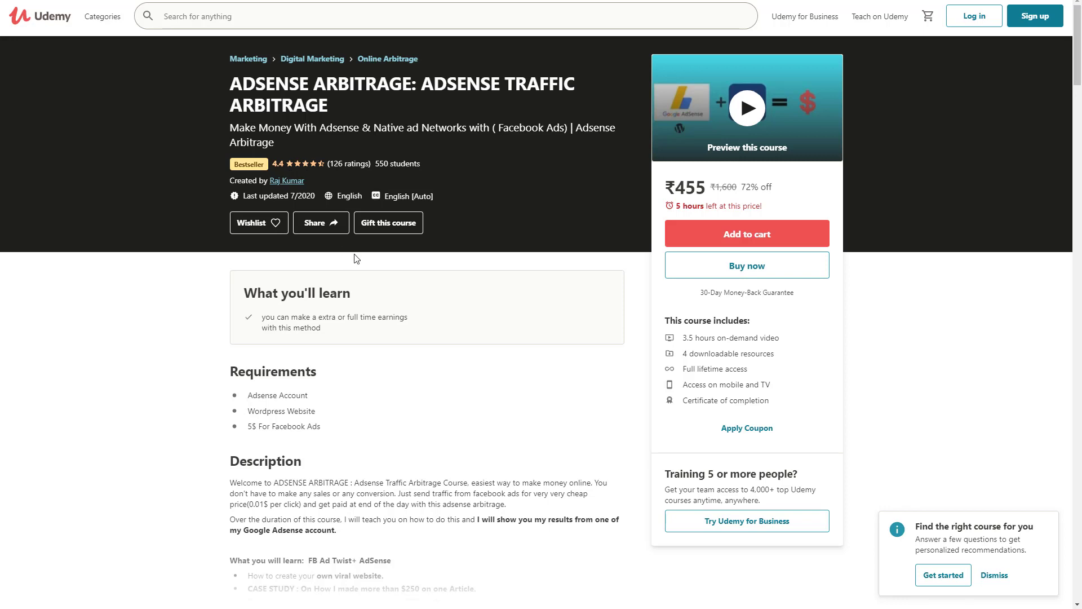
Switch to the Udemy AdSense Arbitrage course page and review its course content, expanding the 2020 Update section.
scroll(402, 362, "down", 4)
scroll(402, 362, "down", 15)
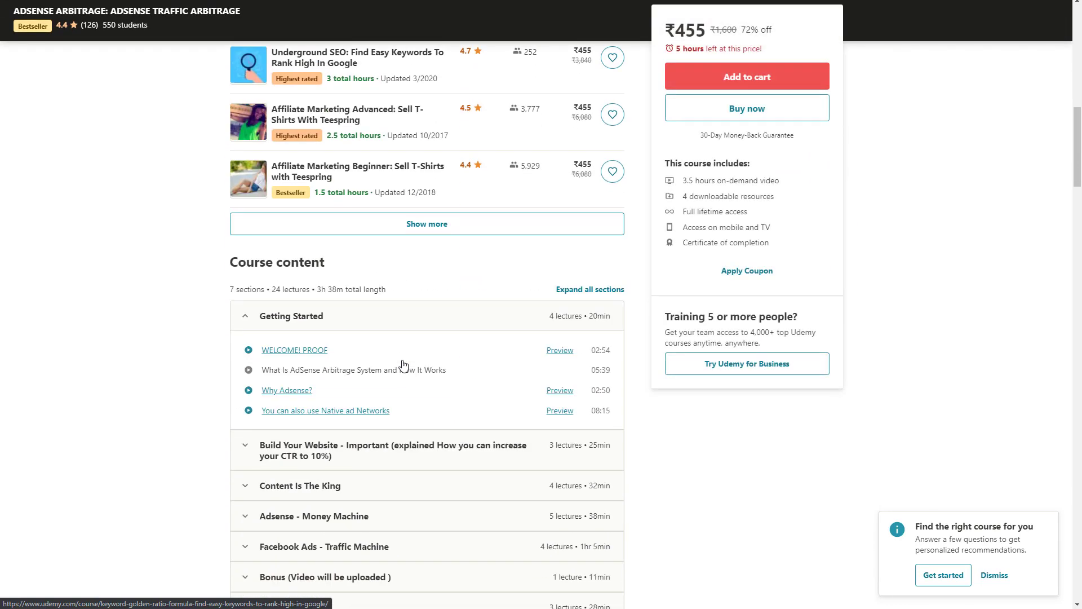
left_click(399, 338)
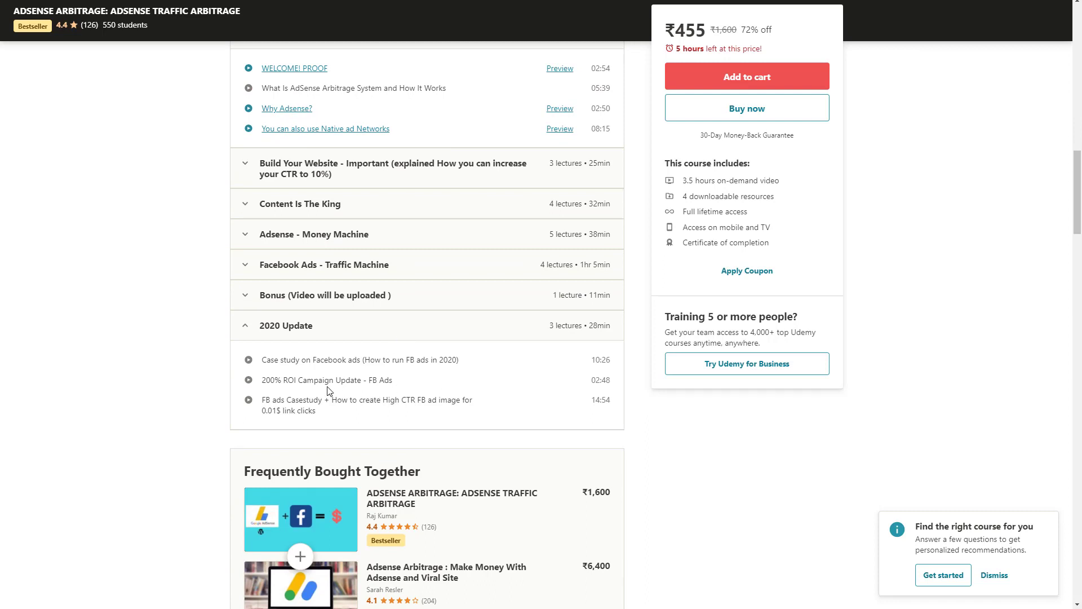
scroll(314, 381, "down", 2)
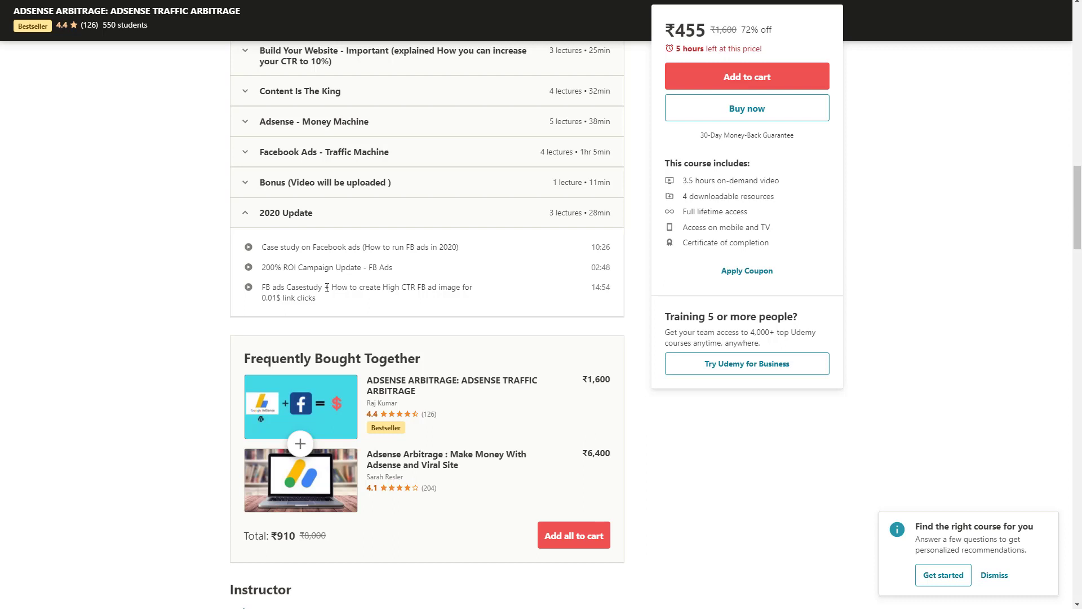
scroll(895, 401, "down", 1)
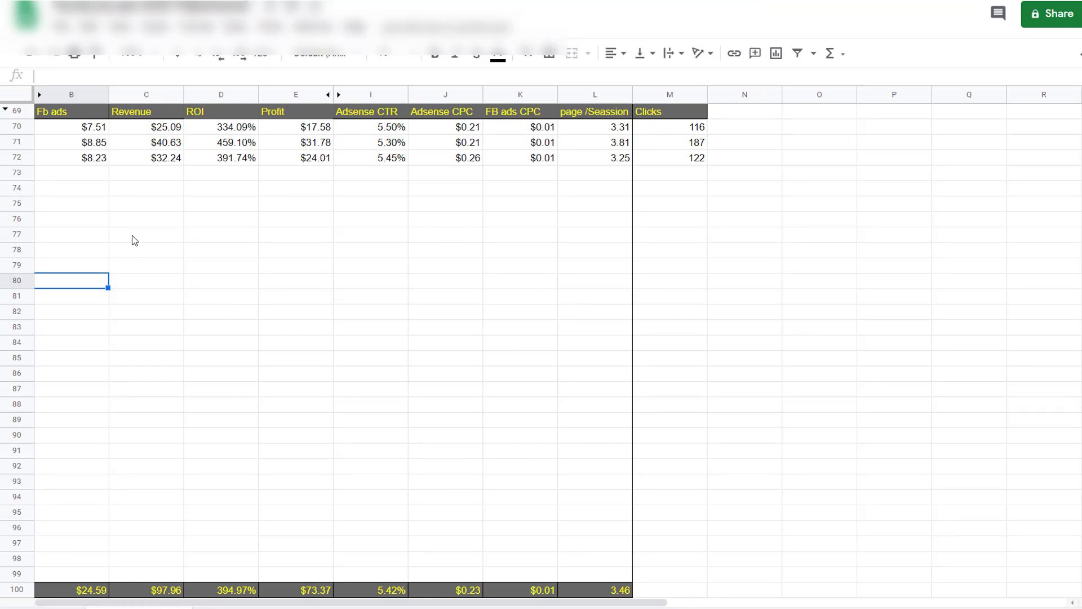
Switch to the results spreadsheet and examine the Facebook ad spend, revenue, ROI and profit in row 70.
left_click(66, 131)
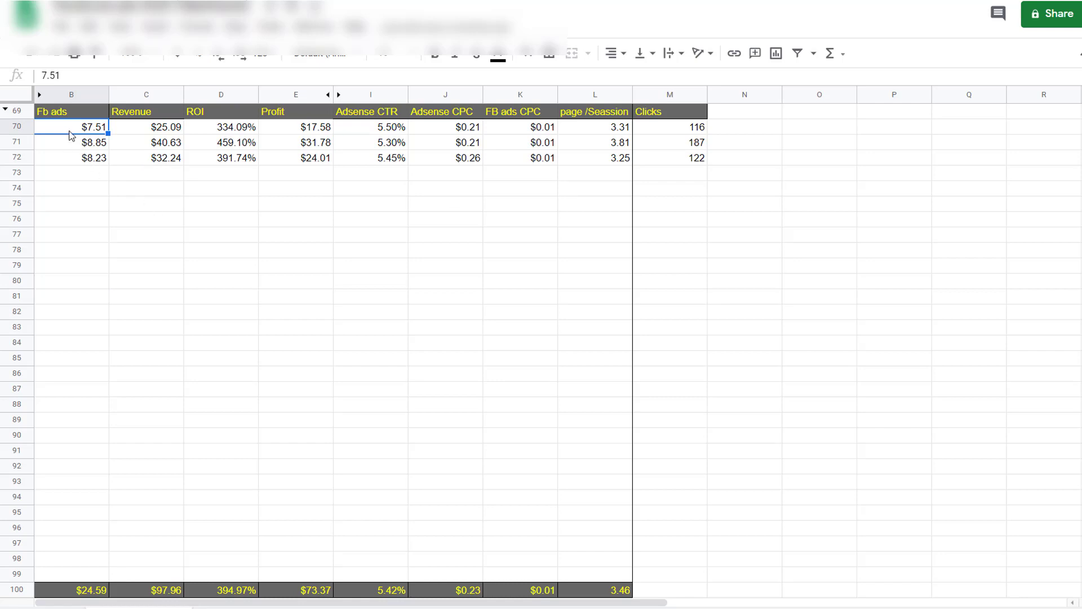
left_click(145, 133)
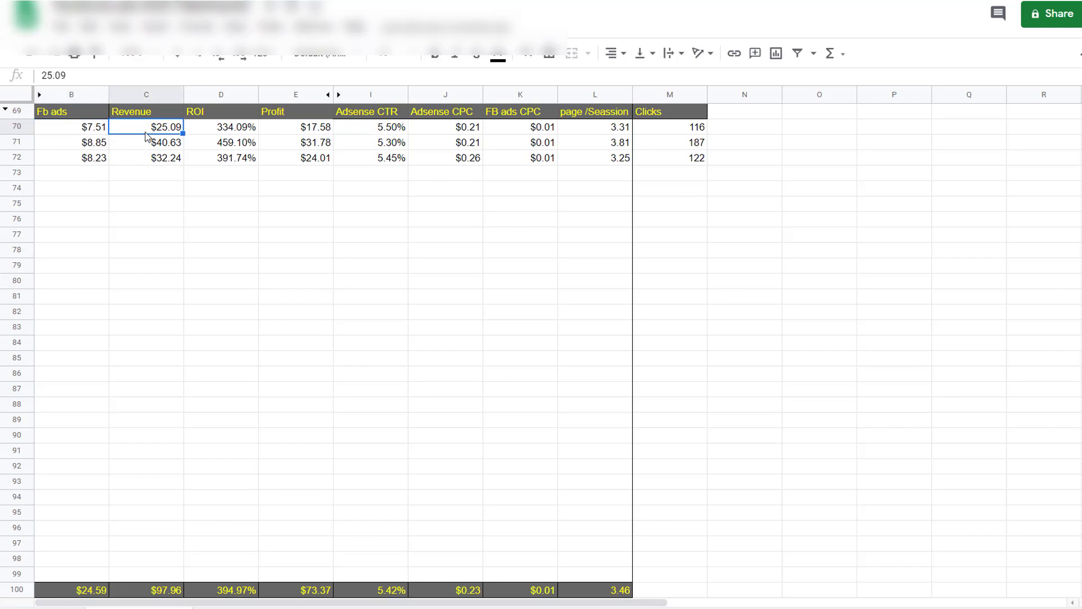
left_click(218, 131)
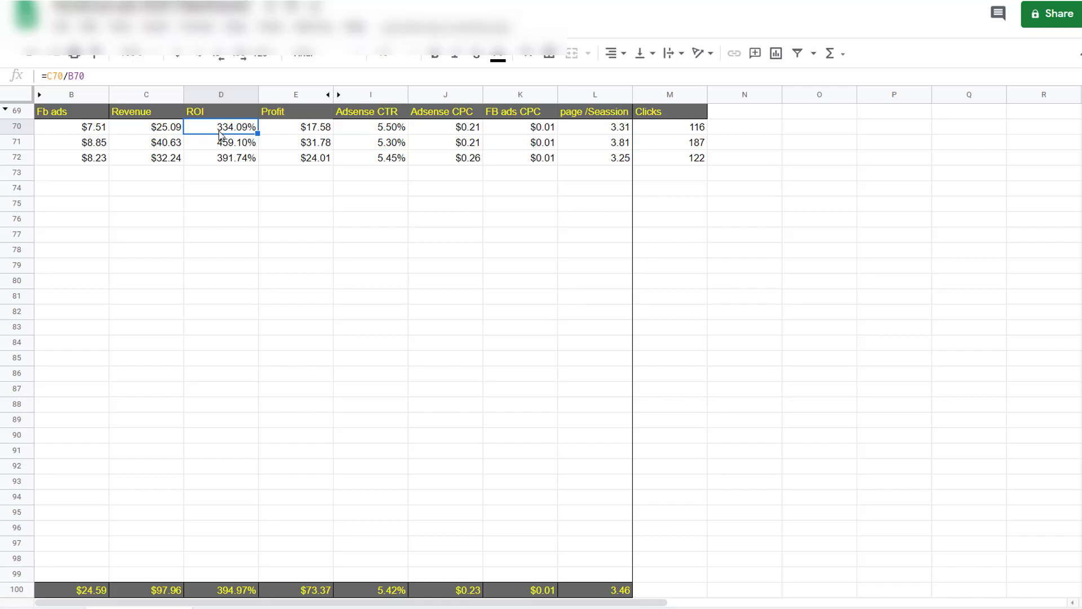
key("Down")
key("Down")
key("Down")
left_click(292, 131)
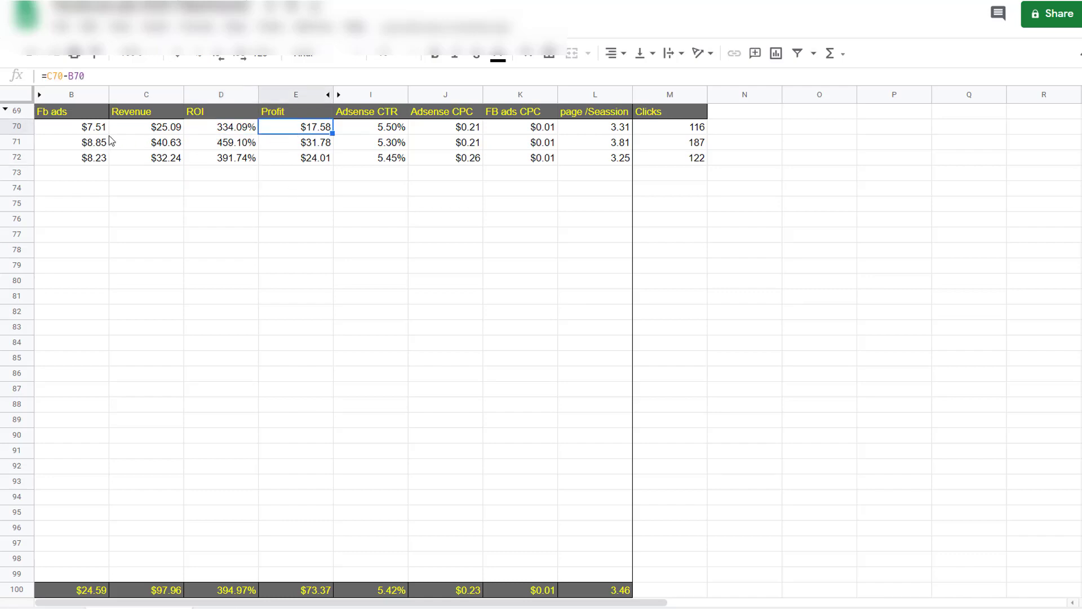
Compare the Facebook ad spend with the profit across rows 70 to 72.
left_click(103, 131)
left_click(303, 133)
left_click(297, 148)
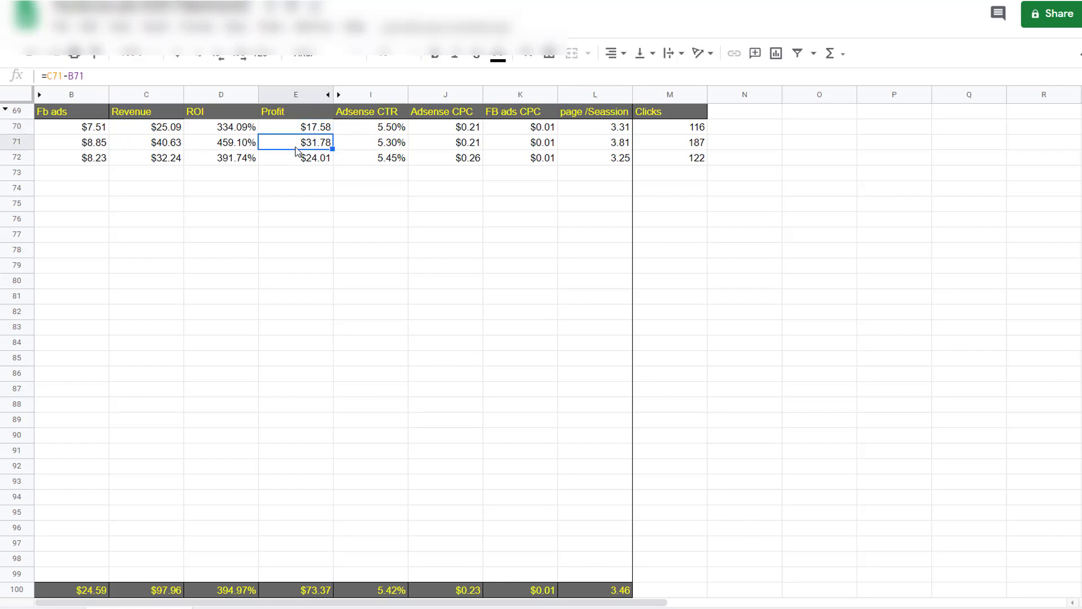
left_click(105, 148)
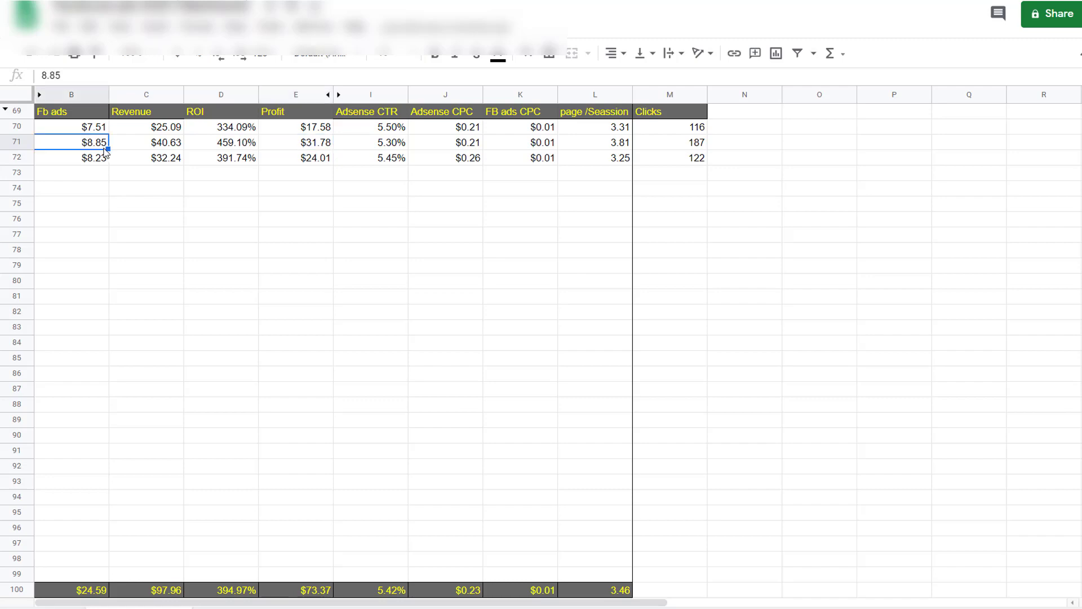
left_click(317, 144)
left_click(314, 163)
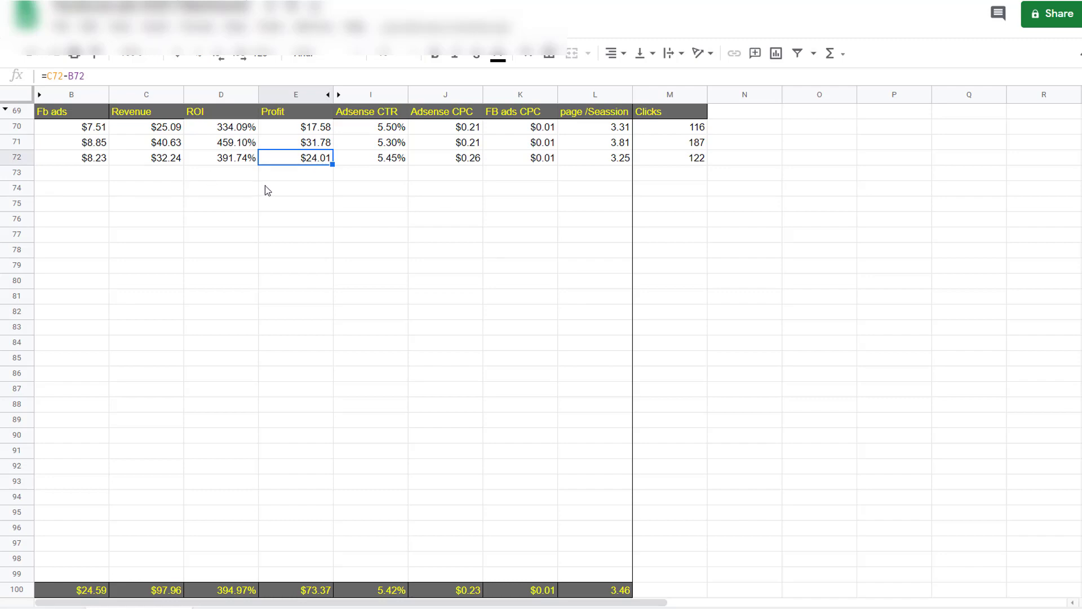
left_click(299, 178)
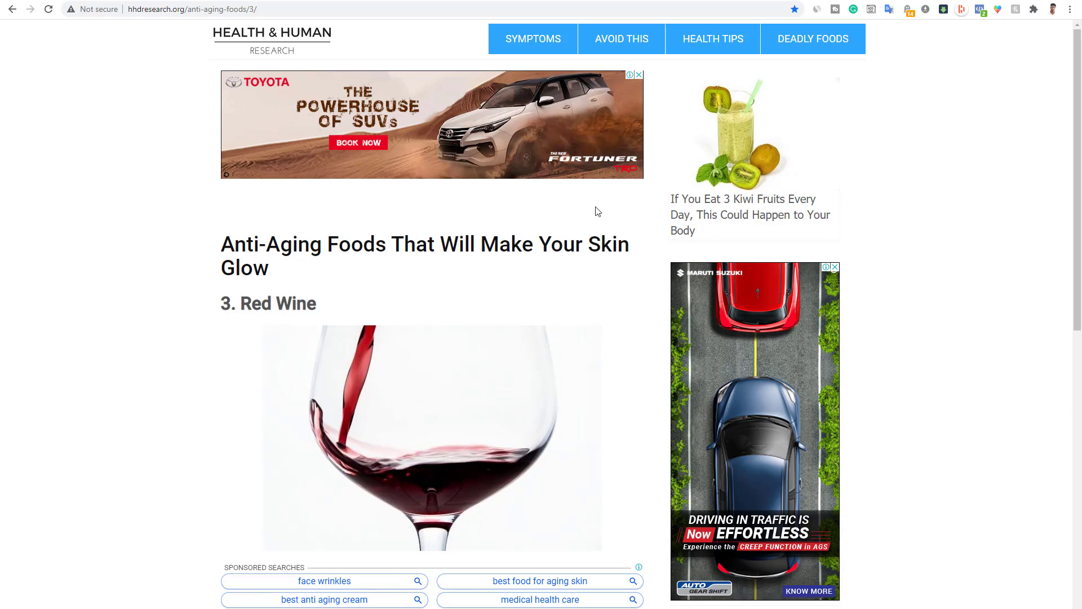
Switch to the hhdresearch.org Anti-Aging Foods article and examine its ad placements, related articles and page navigation.
scroll(798, 377, "down", 4)
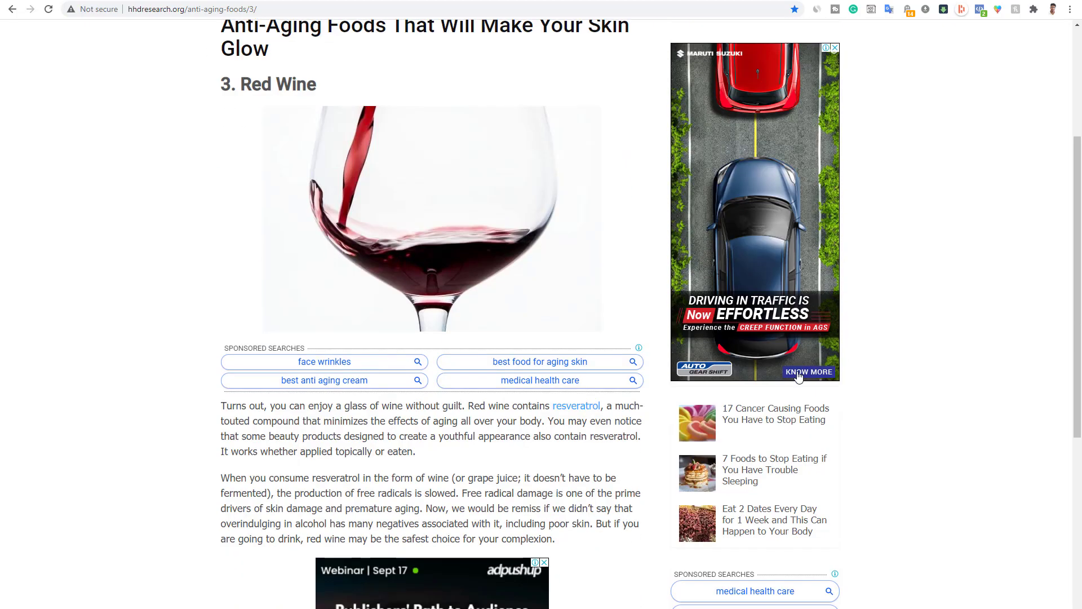
scroll(564, 428, "down", 4)
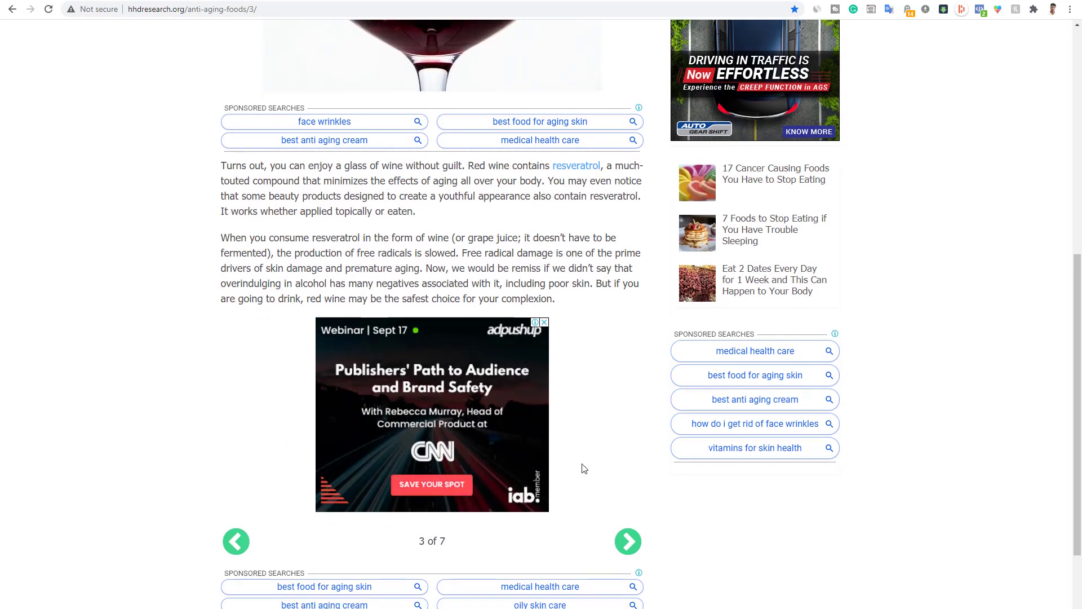
scroll(581, 466, "down", 3)
scroll(997, 354, "up", 8)
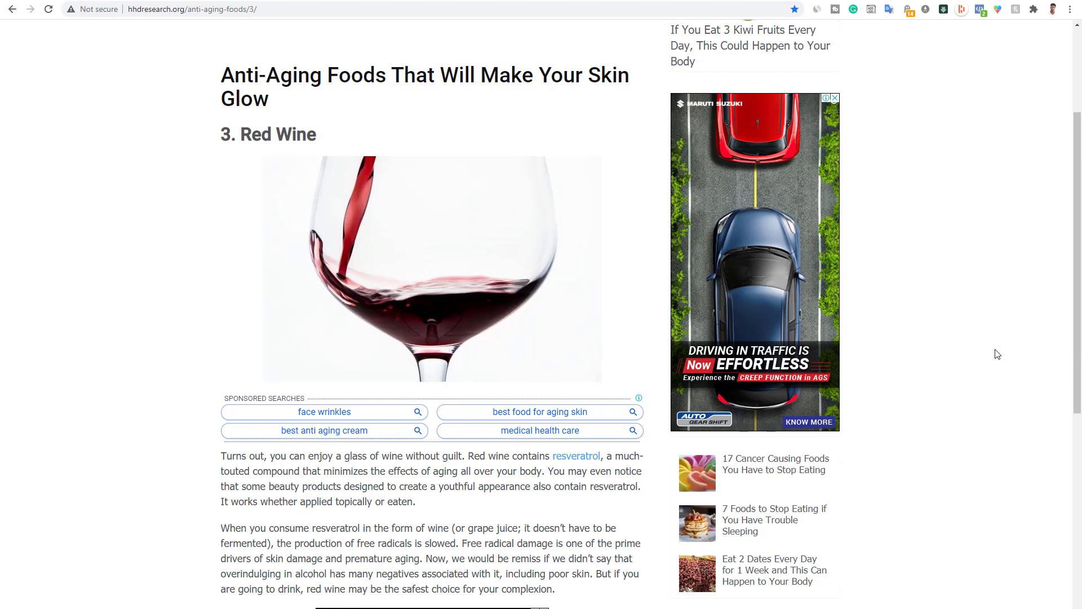
scroll(952, 425, "up", 3)
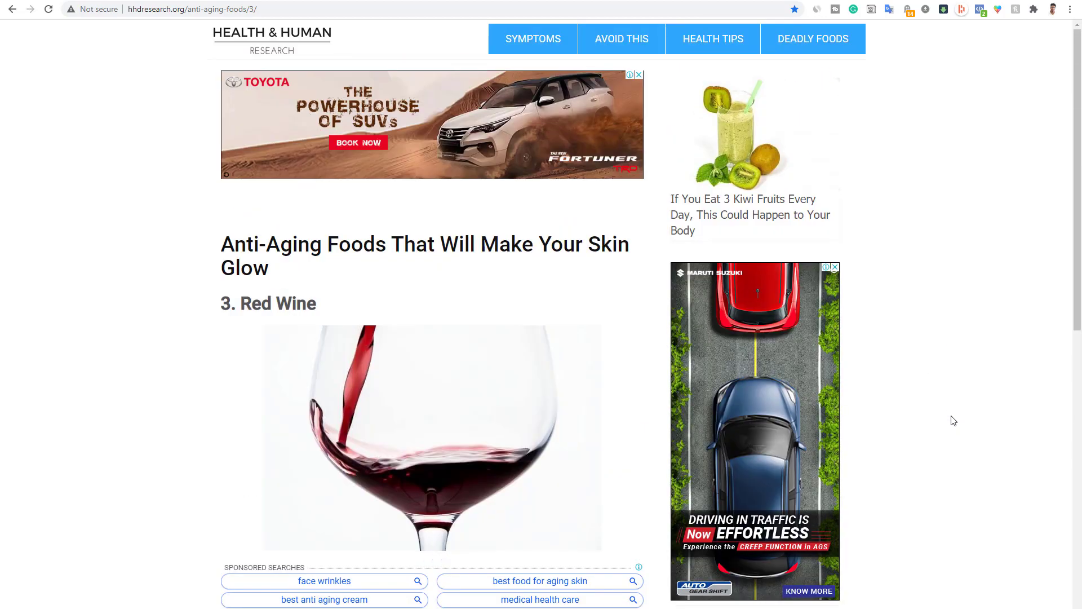